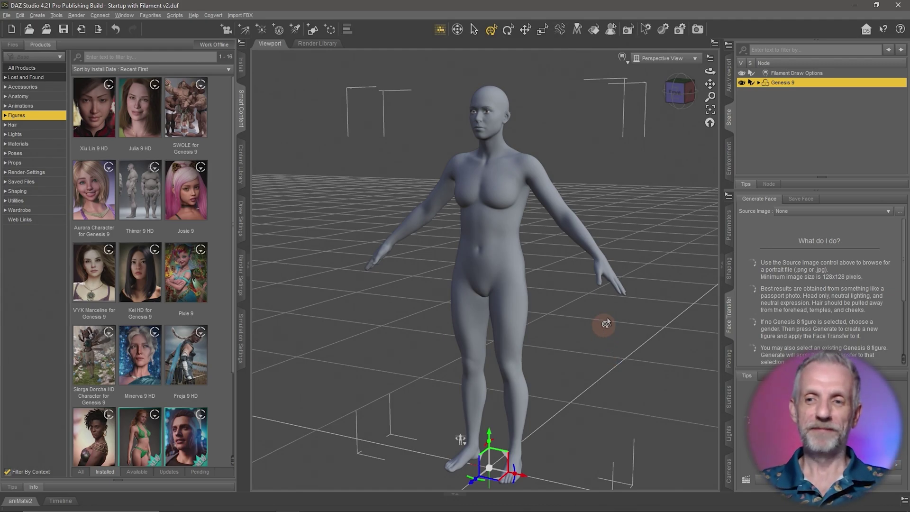
Dock the Shaping pane in the left panel group beside Smart Content and Content Library
click(731, 280)
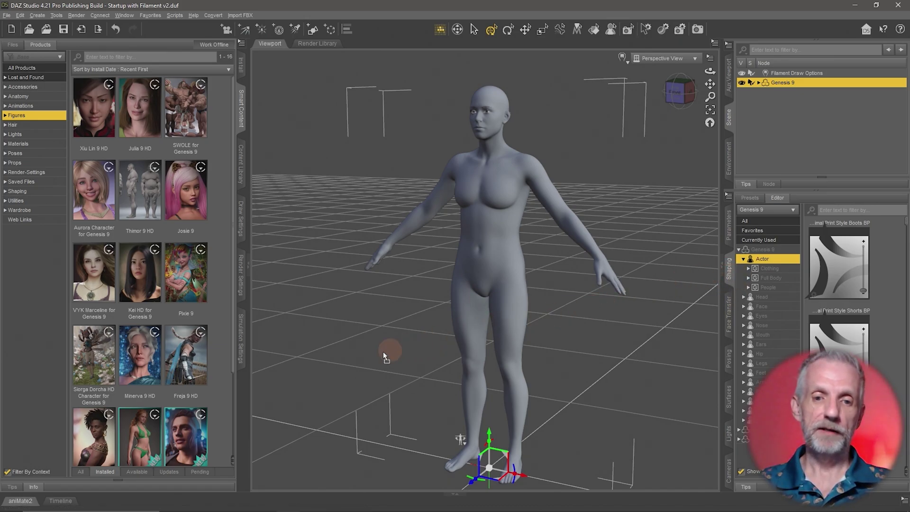
drag(240, 385, 240, 386)
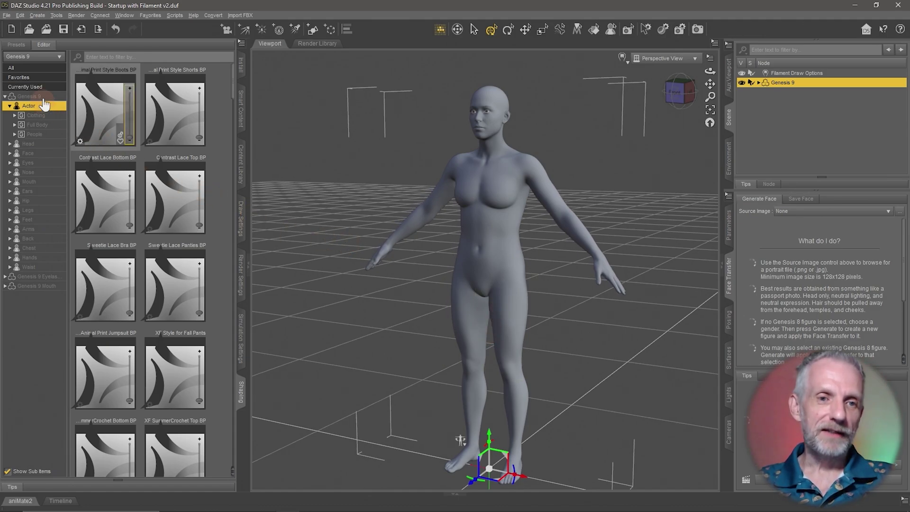
Expand Genesis 9 > Actor > People in the Shaping Editor's category tree
click(31, 96)
click(5, 97)
click(5, 97)
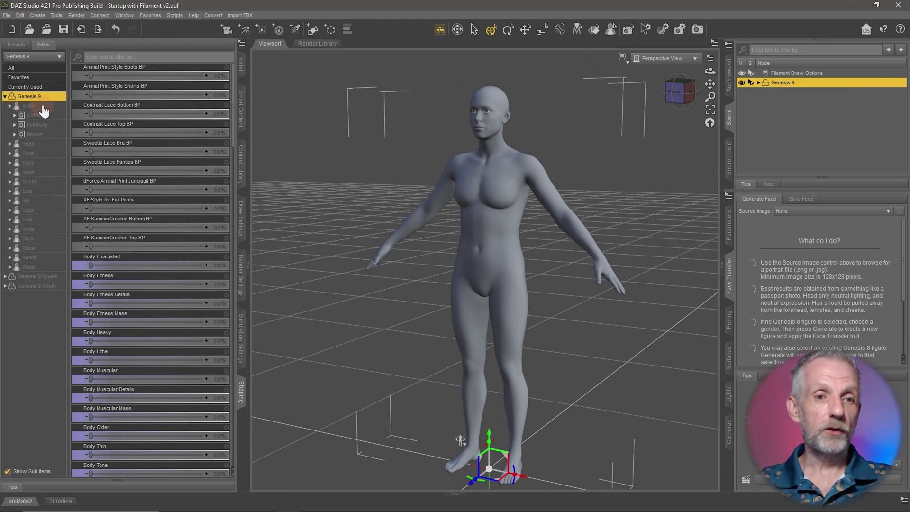
click(42, 106)
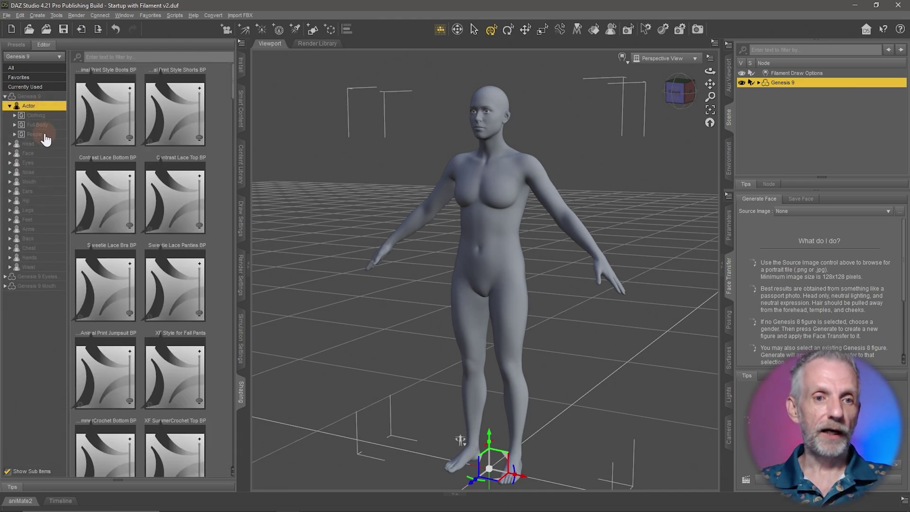
click(44, 135)
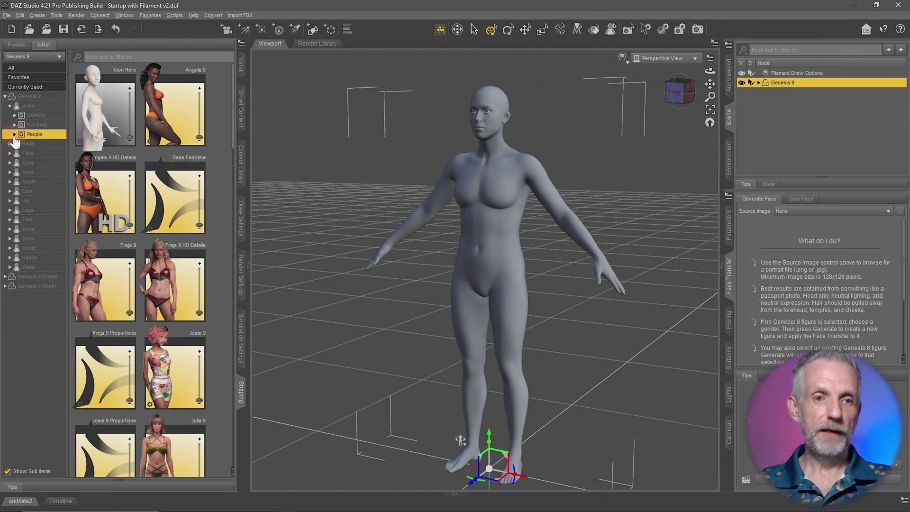
click(15, 135)
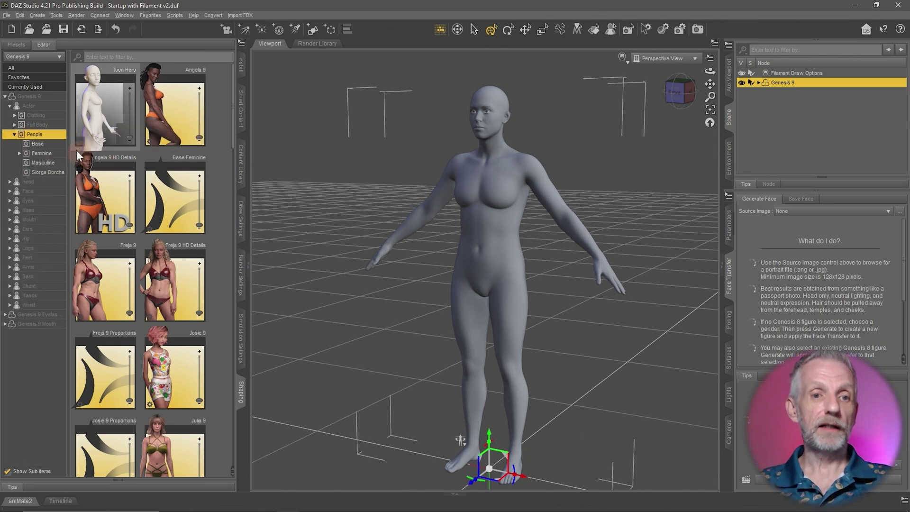
Filter to the Feminine people presets and try the Angela 9 shape on the figure
scroll(212, 204, down, 6)
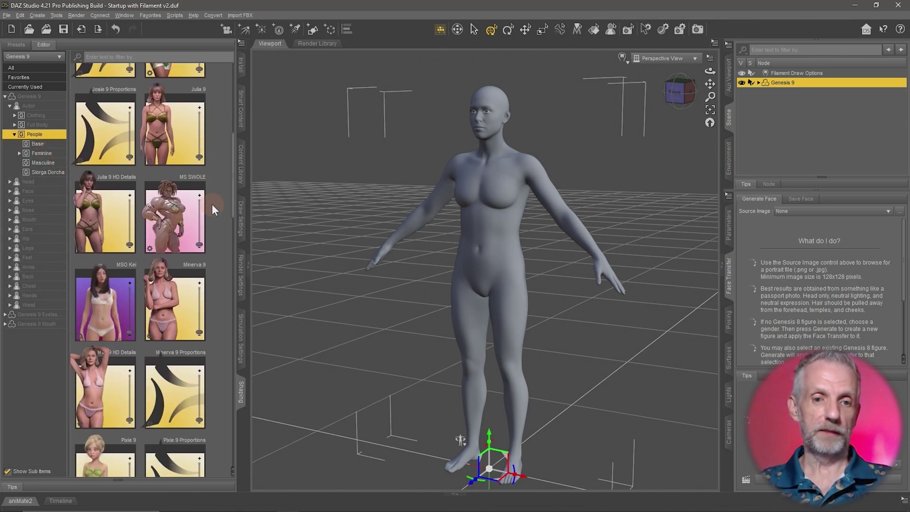
scroll(212, 203, up, 6)
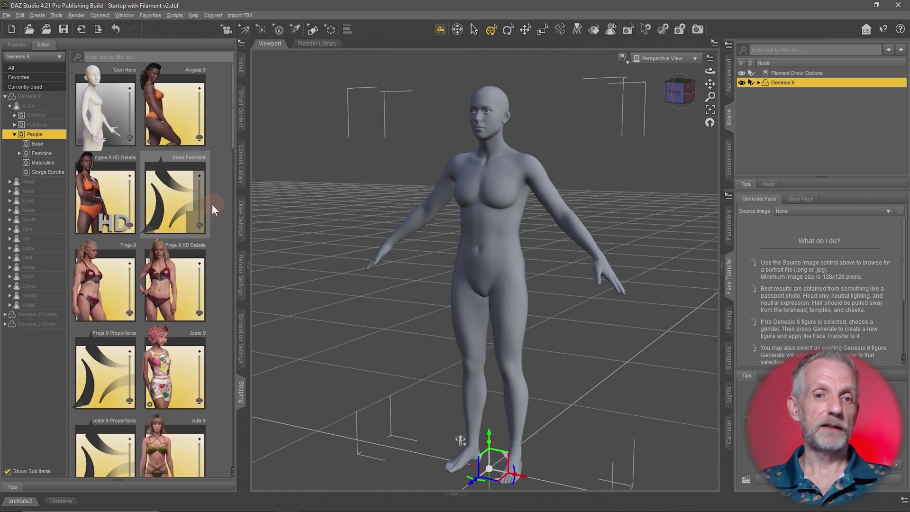
click(47, 154)
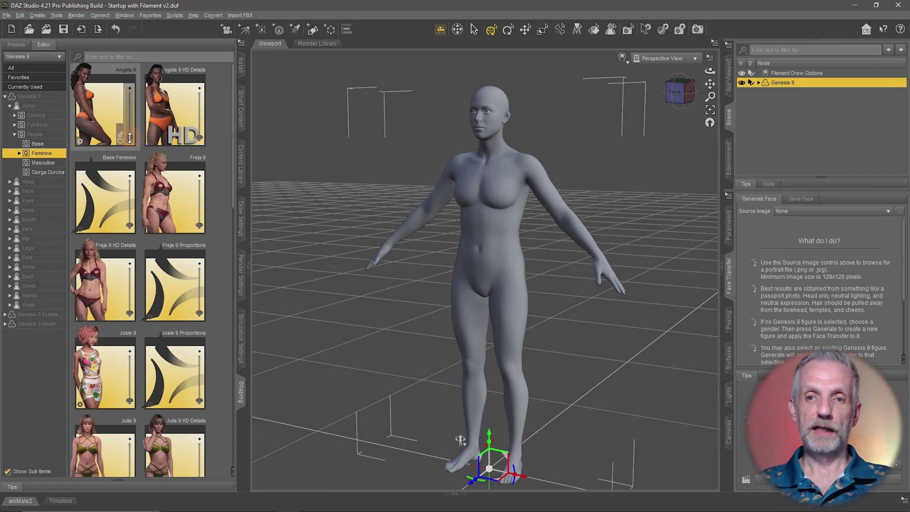
mouse_move(129, 137)
mouse_down()
mouse_move(129, 89)
mouse_move(130, 141)
mouse_move(148, 76)
mouse_move(140, 150)
mouse_move(151, 76)
mouse_move(135, 145)
mouse_up()
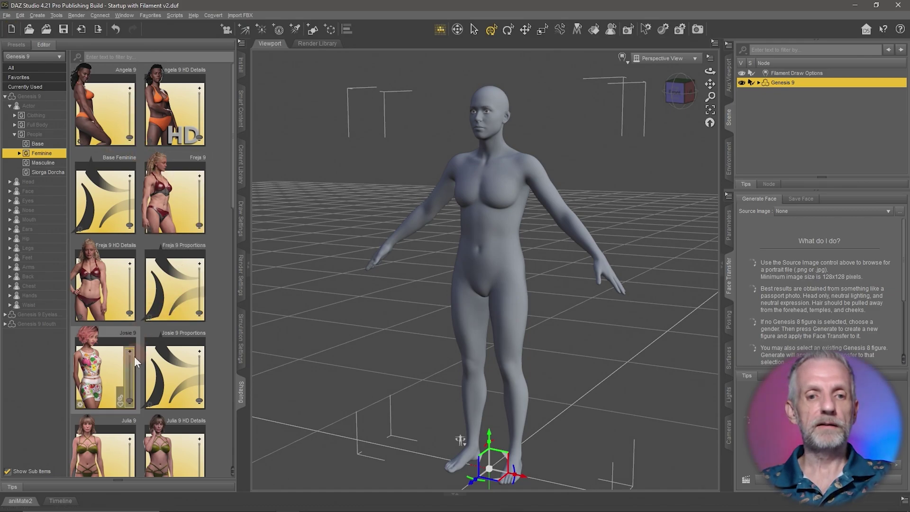
drag(129, 402, 132, 347)
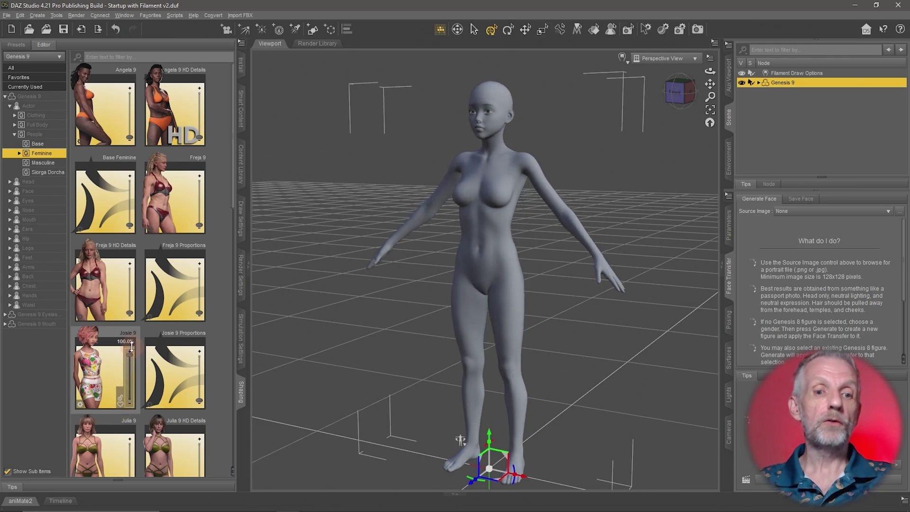
drag(132, 347, 127, 378)
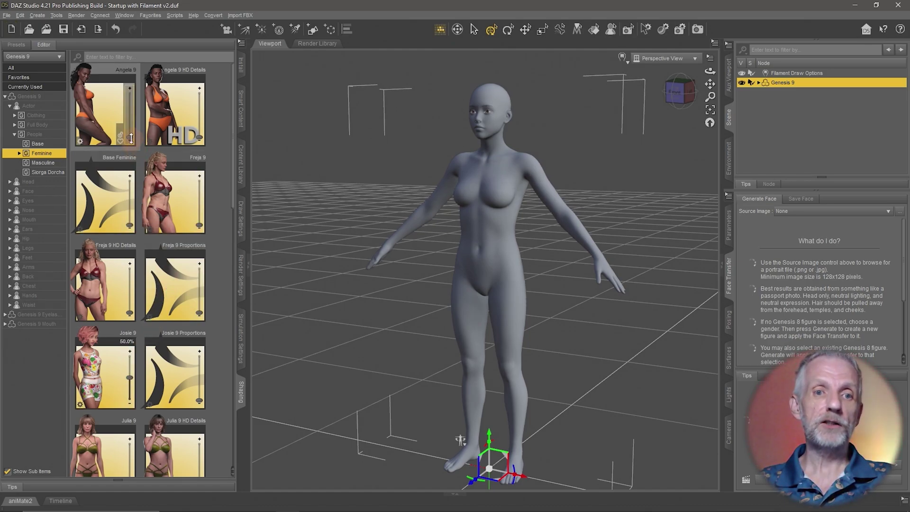
drag(131, 130, 132, 111)
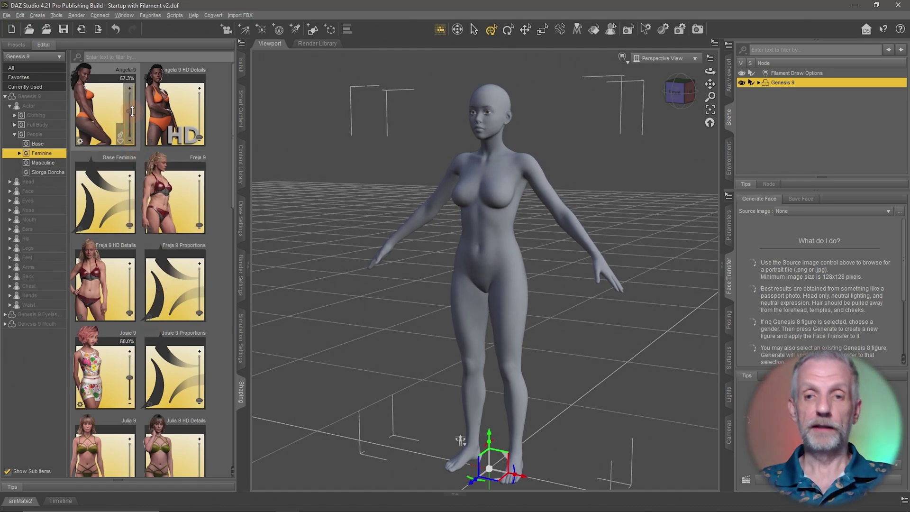
mouse_move(405, 268)
alt+mouse_down()
mouse_move(417, 270)
mouse_move(400, 276)
alt+mouse_up()
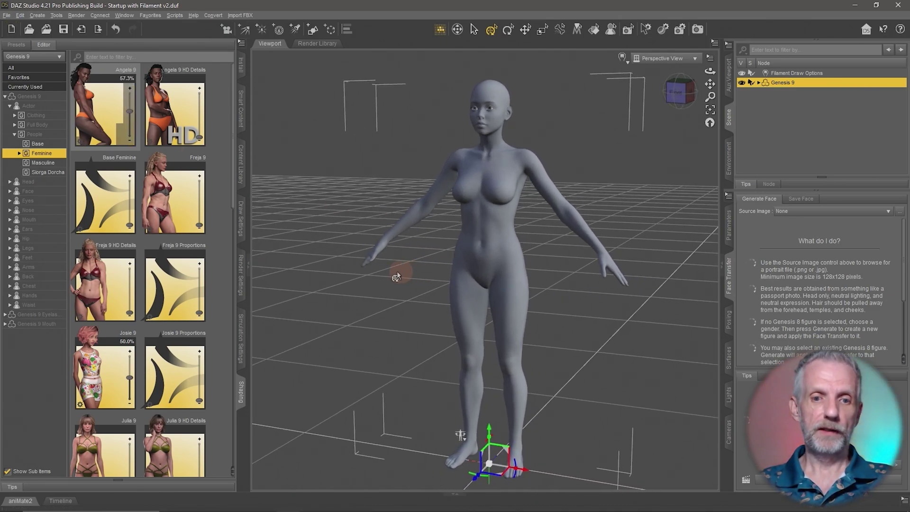
scroll(228, 283, down, 2)
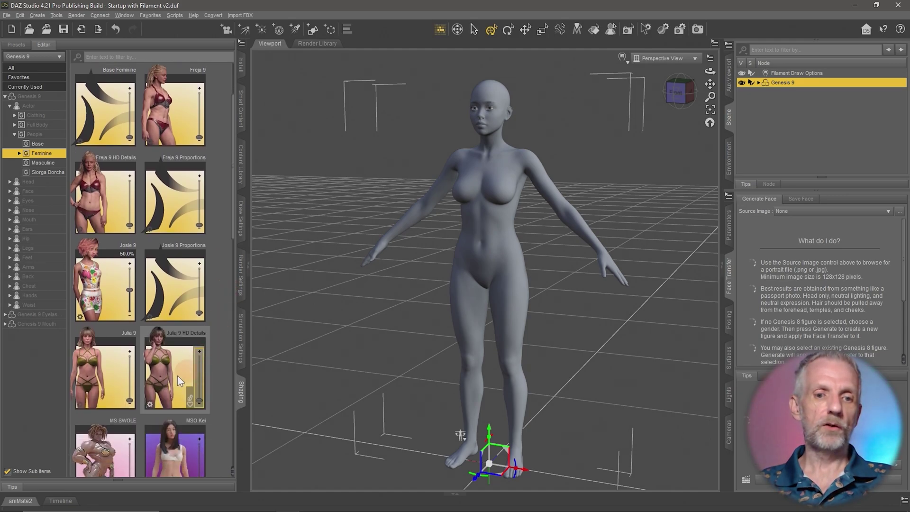
drag(131, 402, 137, 368)
alt+drag(491, 377, 489, 382)
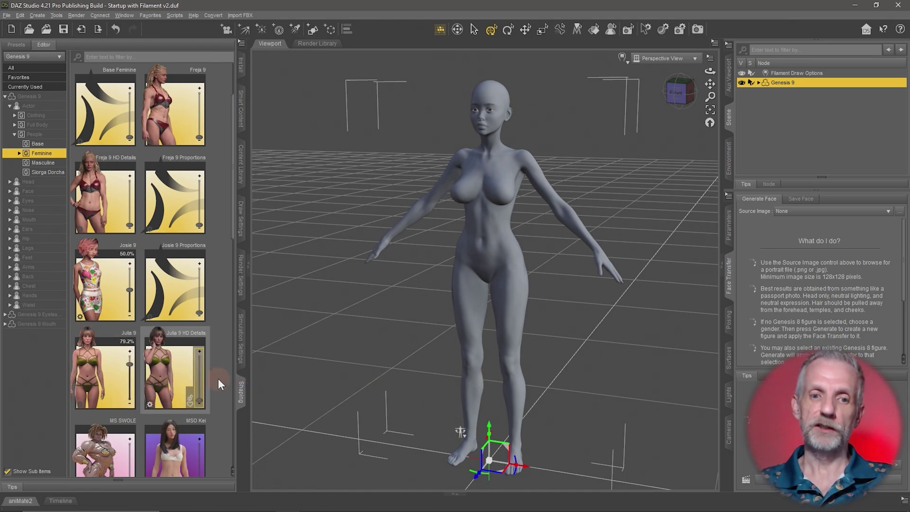
drag(130, 371, 131, 401)
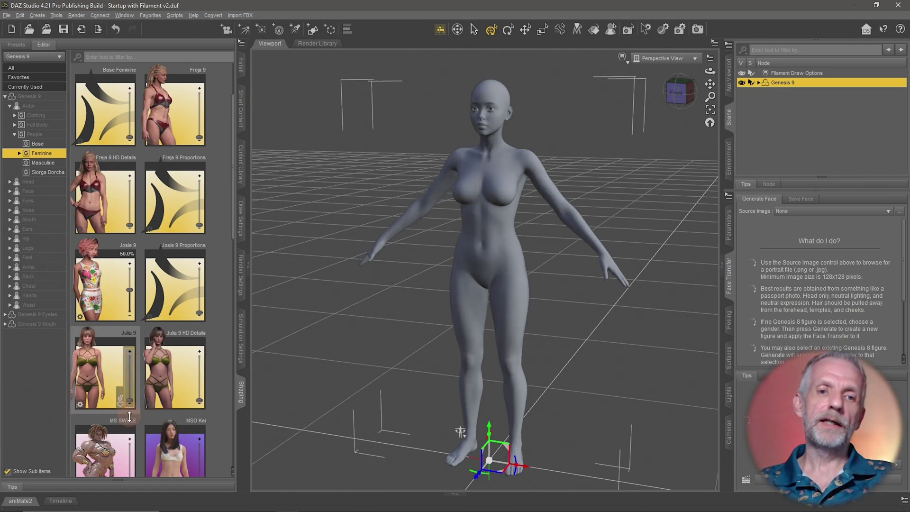
drag(131, 293, 131, 316)
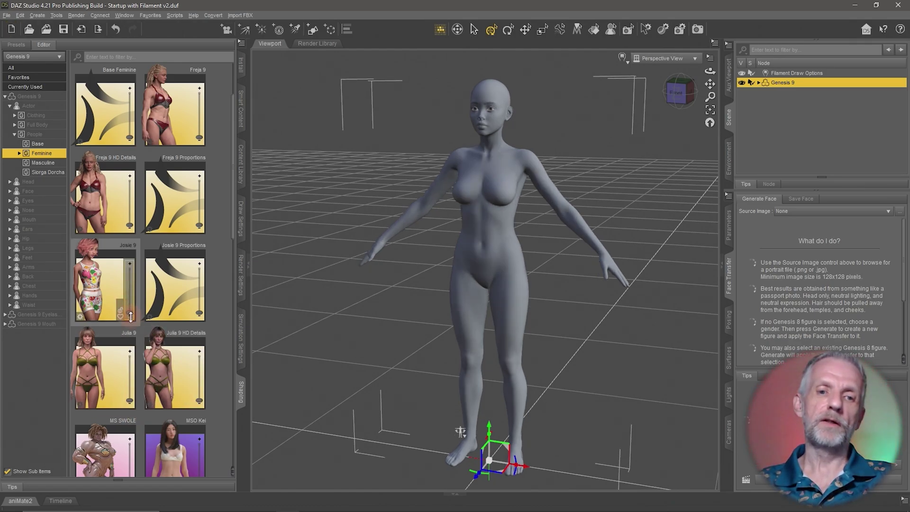
scroll(192, 297, up, 3)
drag(130, 111, 130, 85)
drag(130, 52, 128, 154)
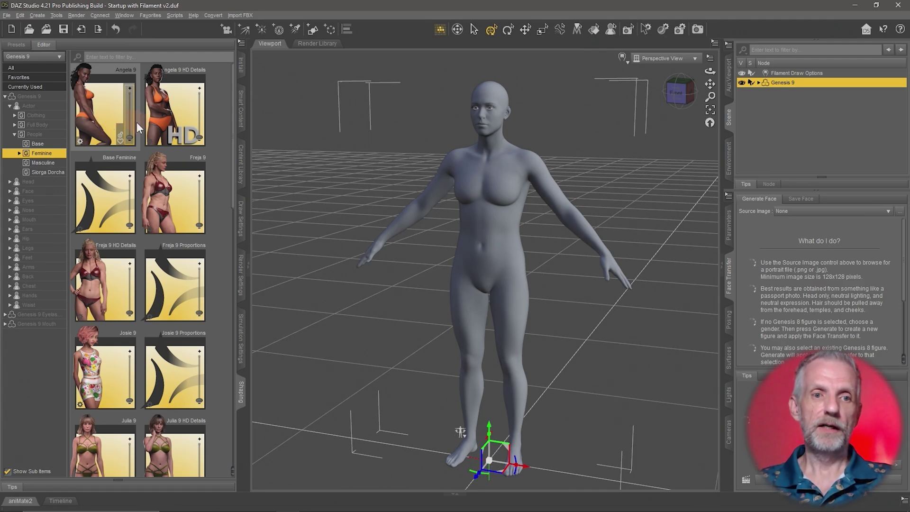
Under Full Body > People, blend Josie 9 Body at 68.8% with Angela 9 Body at 72.9%
click(48, 135)
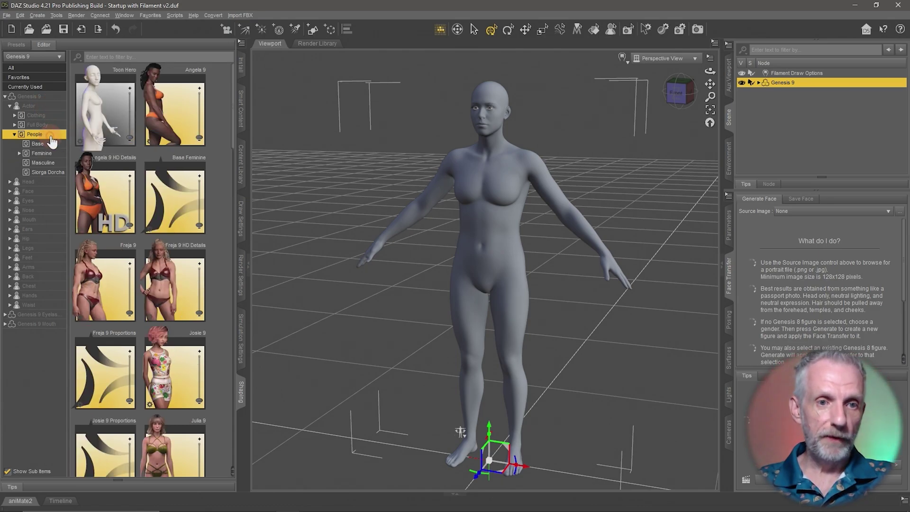
click(54, 122)
click(51, 163)
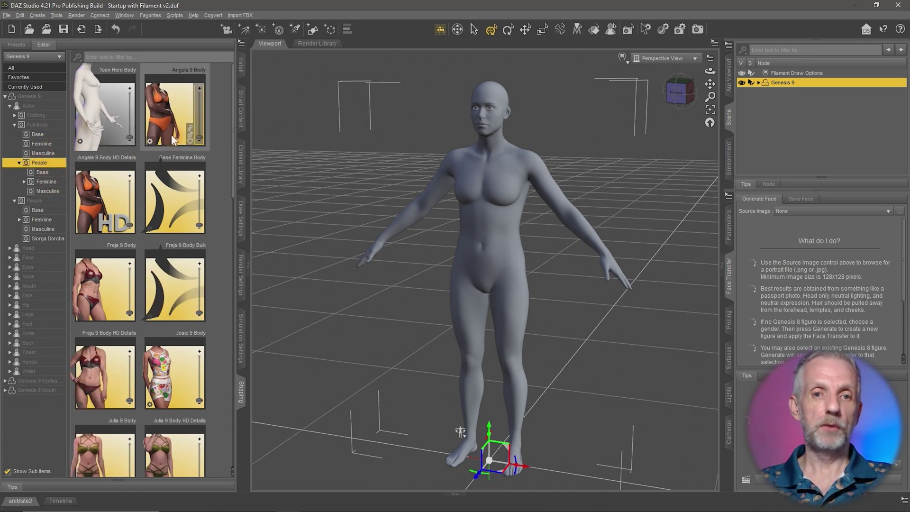
mouse_move(199, 135)
mouse_down()
mouse_move(211, 91)
mouse_move(200, 173)
mouse_move(204, 92)
mouse_move(217, 137)
mouse_move(211, 95)
mouse_move(215, 142)
mouse_move(212, 97)
mouse_move(206, 144)
mouse_up()
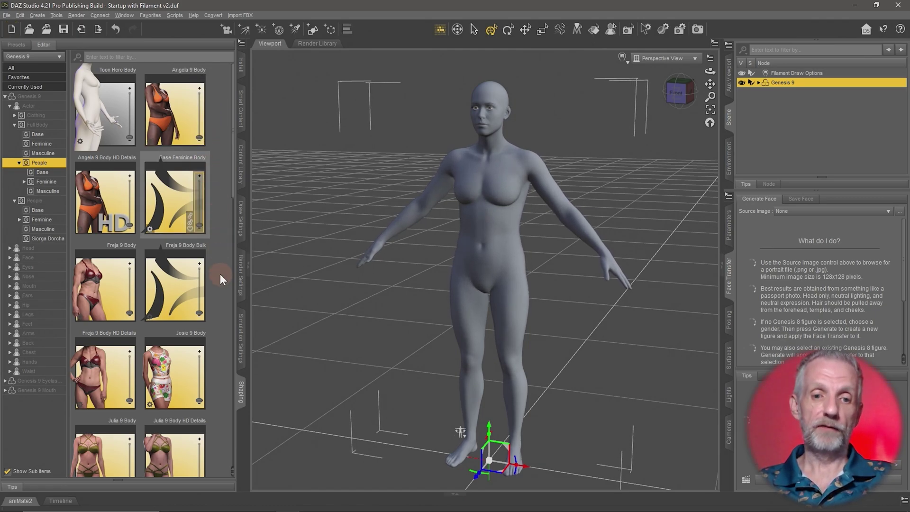
drag(202, 403, 199, 368)
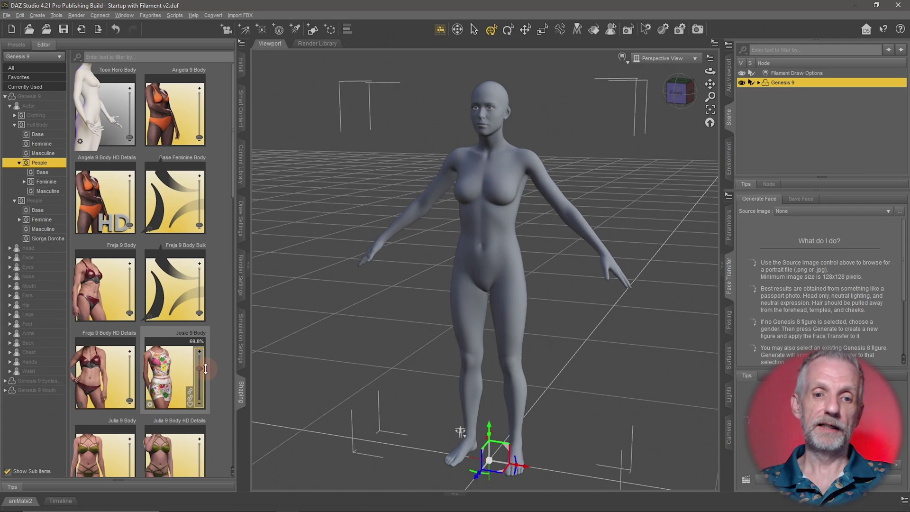
drag(199, 136, 198, 104)
drag(366, 198, 362, 197)
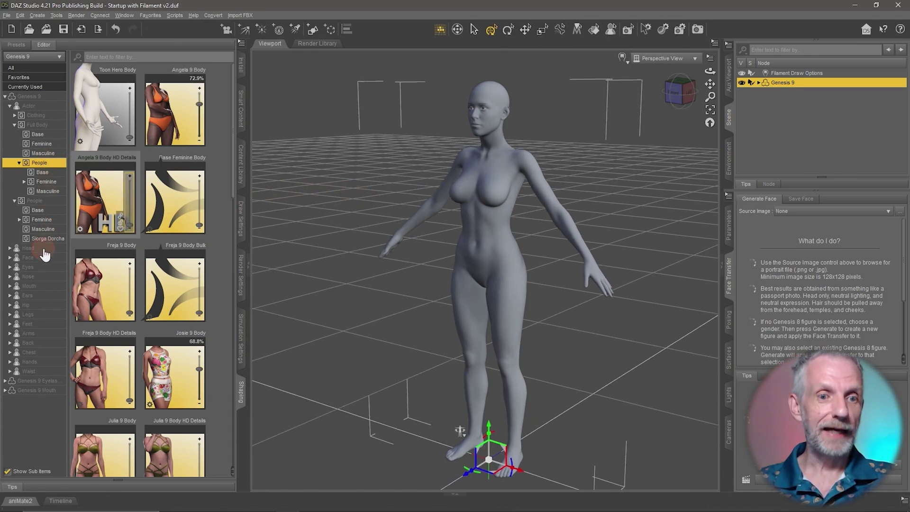
Open Head > People > Feminine presets and try the Freja 9 Head shape
click(29, 248)
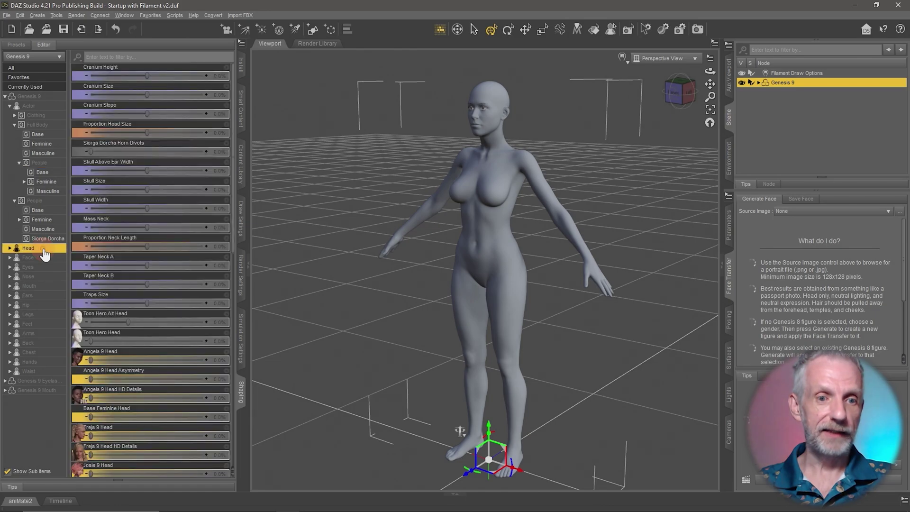
click(9, 248)
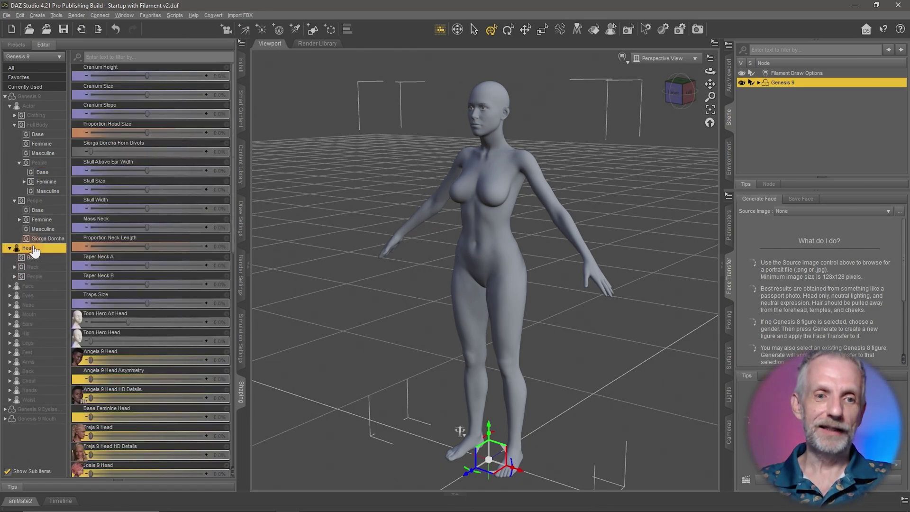
double_click(37, 276)
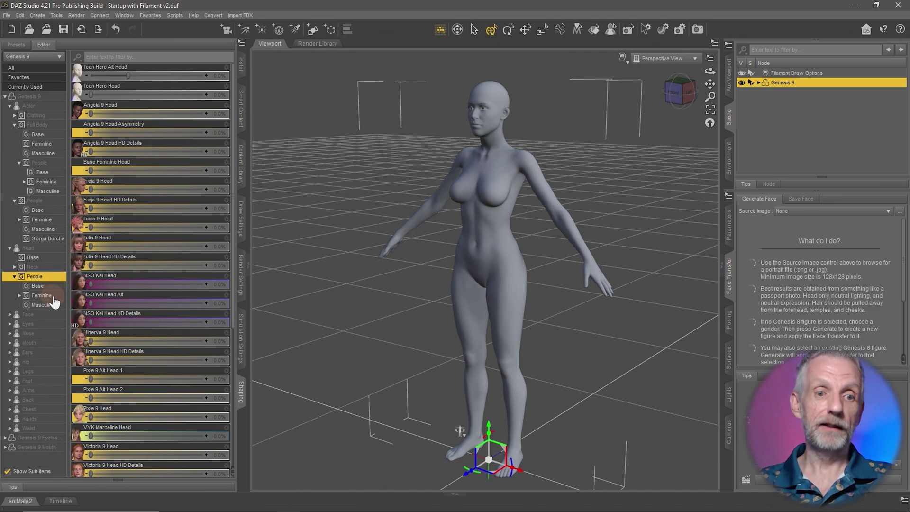
click(52, 297)
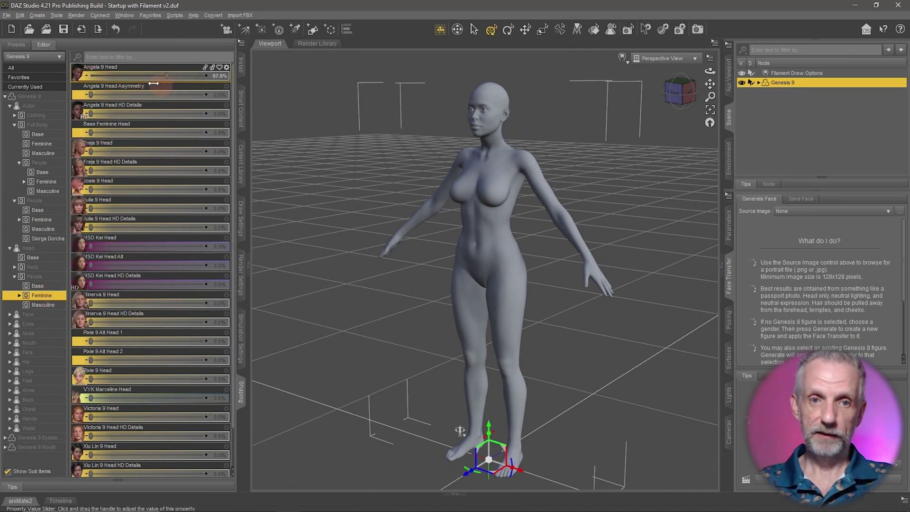
drag(105, 151, 56, 153)
Set Julia 9 Head to 71.8% and Josie 9 Head to 50.0%, then inspect the face
drag(92, 207, 172, 209)
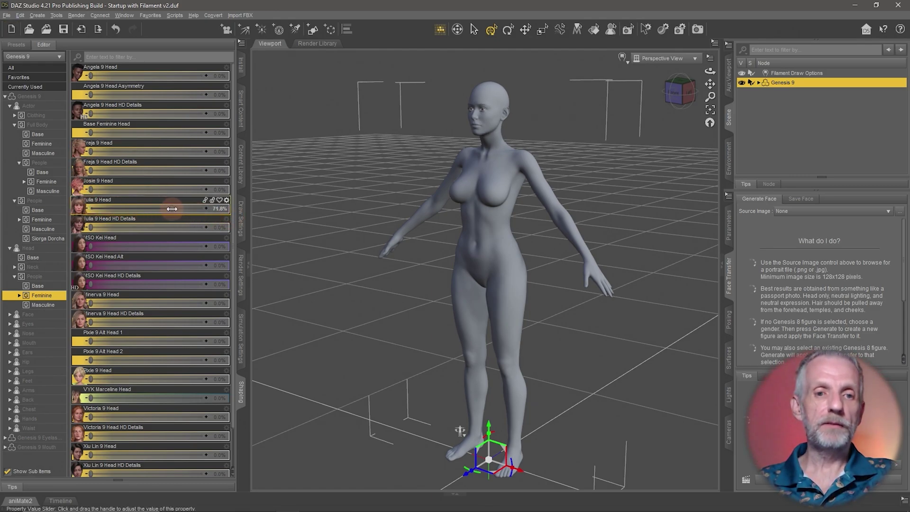
drag(91, 190, 148, 189)
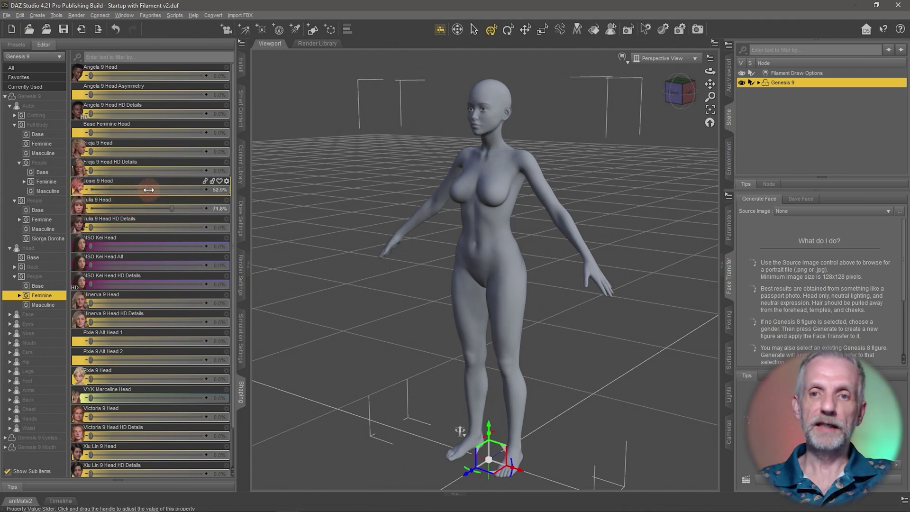
alt+drag(426, 250, 458, 264)
alt+drag(460, 423, 460, 432)
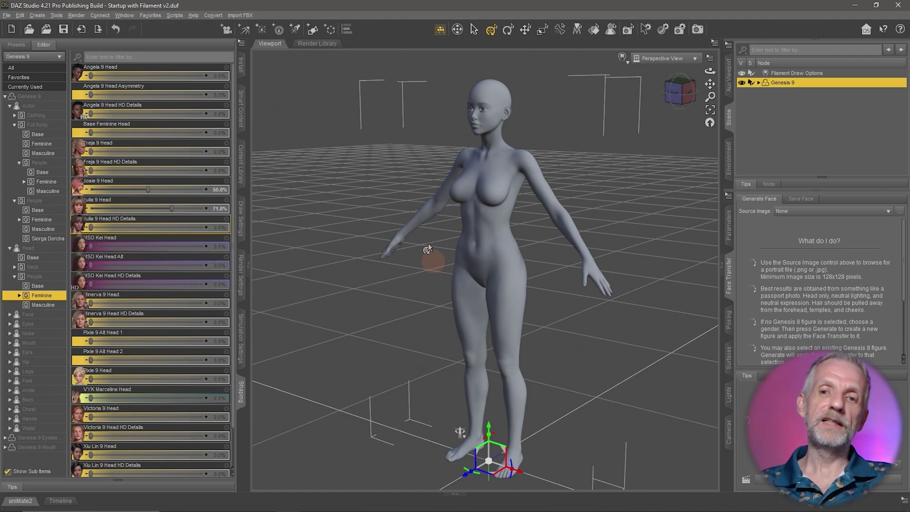
In Currently Used, lower Josie 9 Body to 41.3% and Angela 9 Body to 64.8%
click(51, 90)
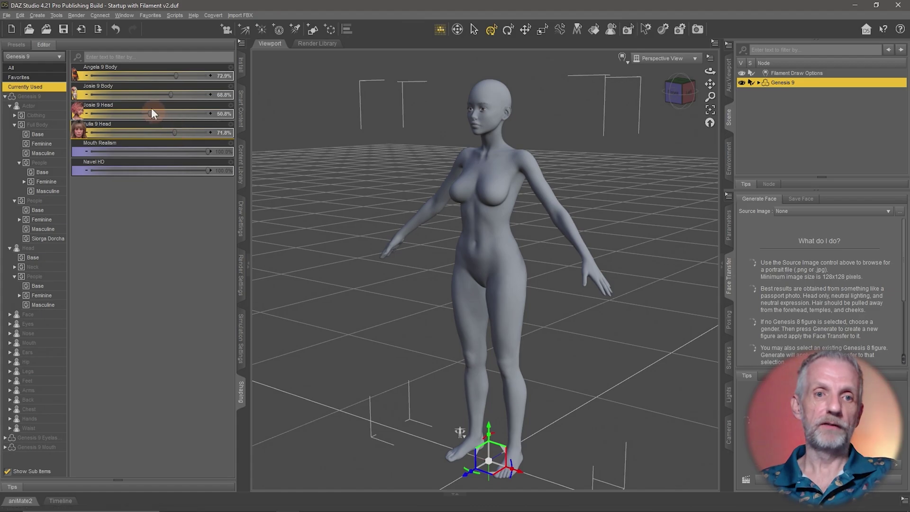
drag(171, 93, 127, 93)
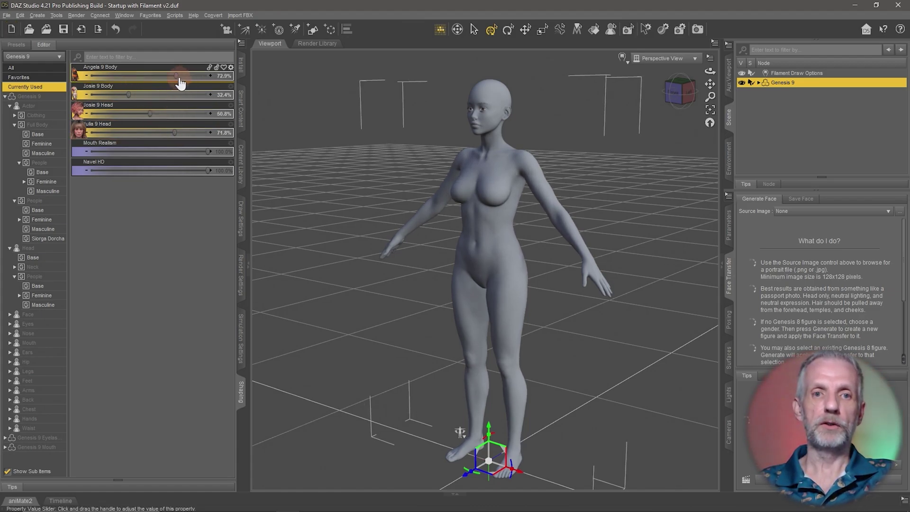
drag(178, 76, 136, 94)
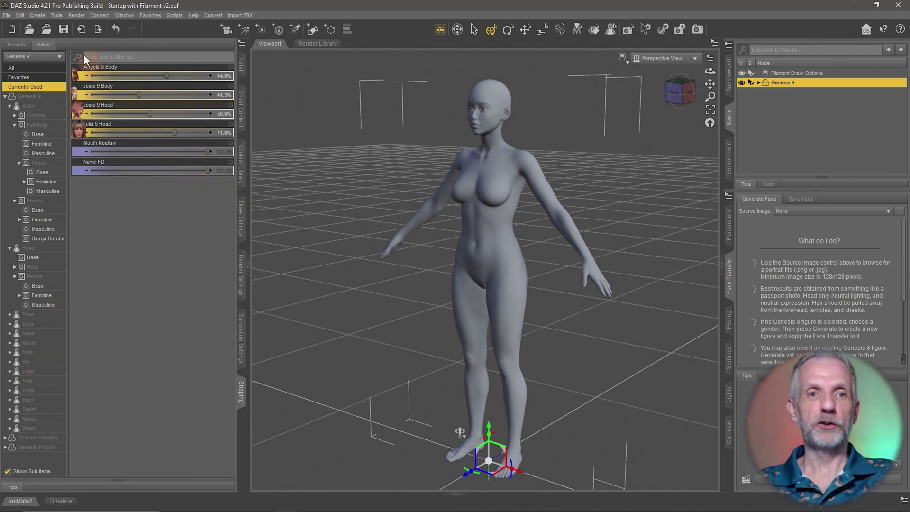
Bring up the Edit menu's figure restore commands
click(20, 15)
mouse_move(47, 97)
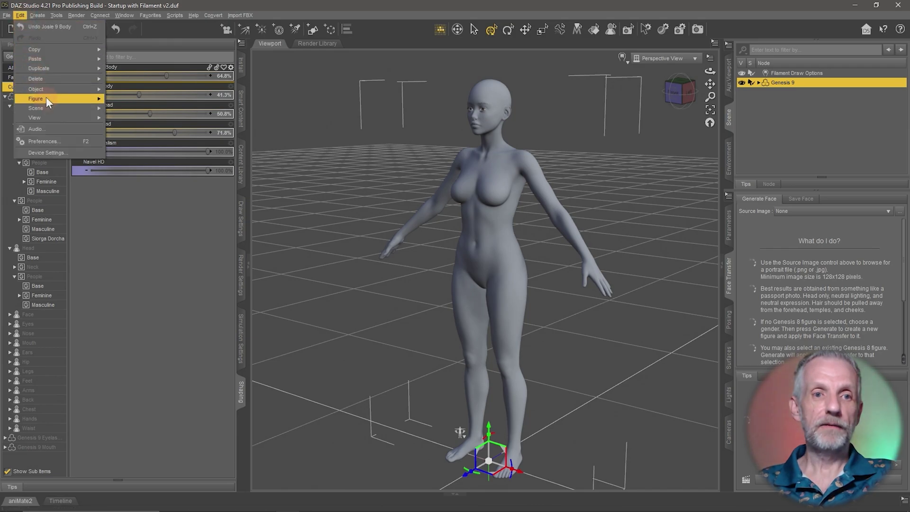
mouse_move(180, 244)
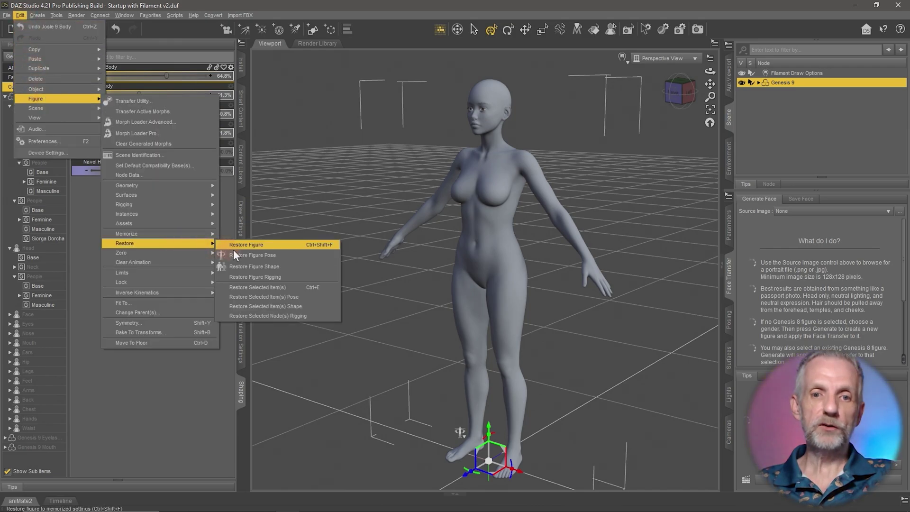
Choose Restore Figure to return Genesis 9 to base, then list the Full Body > Base morphs
click(297, 248)
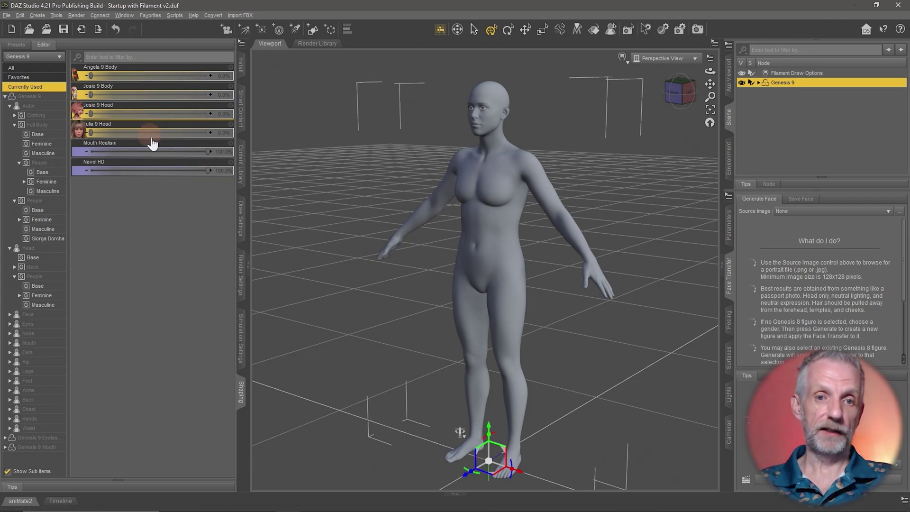
click(50, 134)
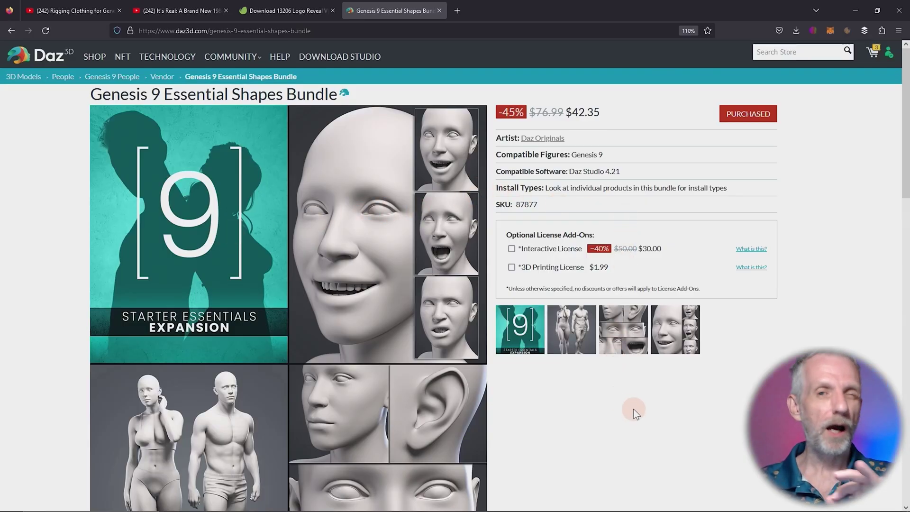
Page through the Essential Shapes Bundle gallery images, close the lightbox, and return to DAZ Studio
click(530, 335)
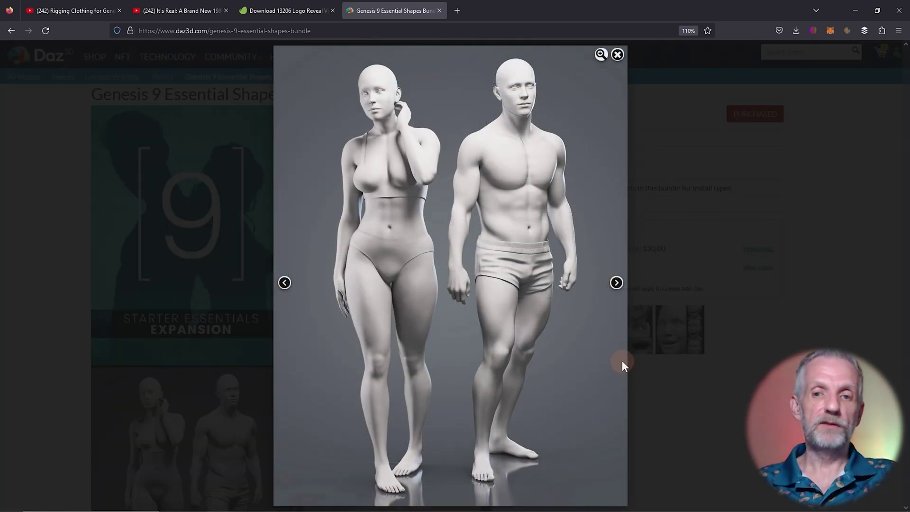
click(617, 283)
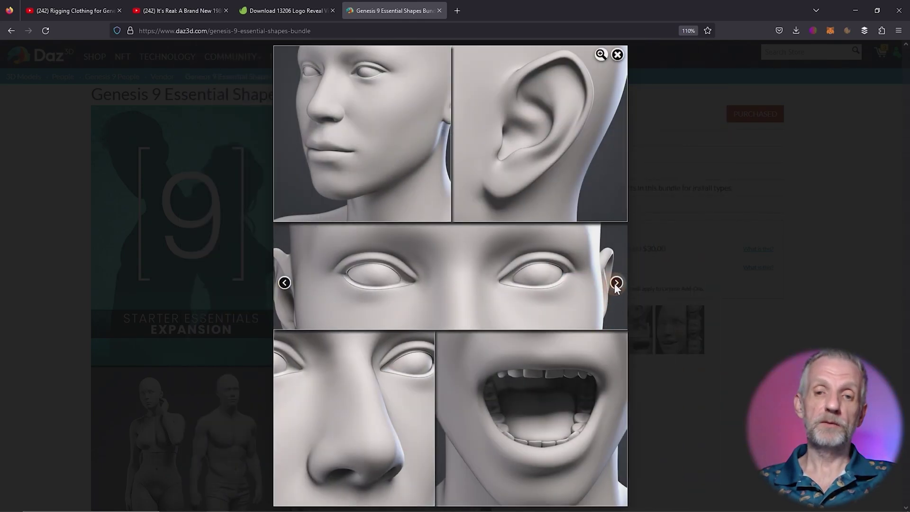
click(616, 283)
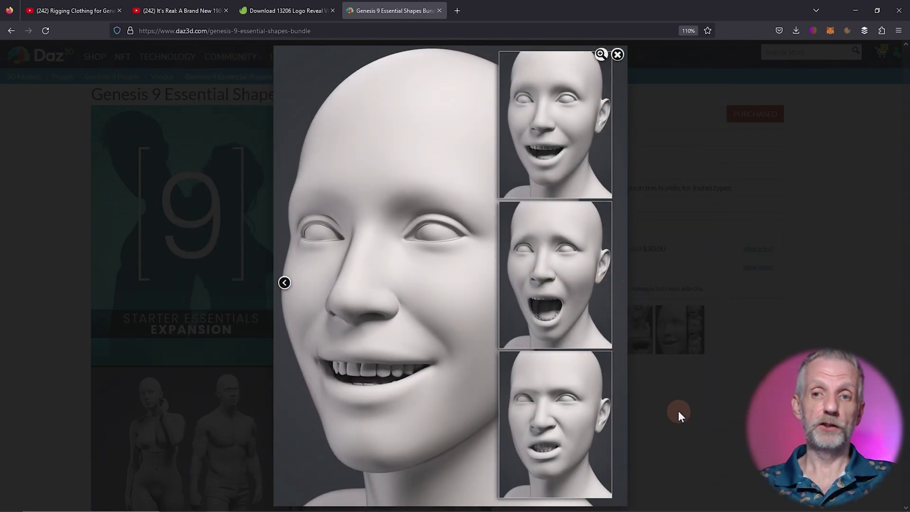
click(678, 410)
key(alt+Tab)
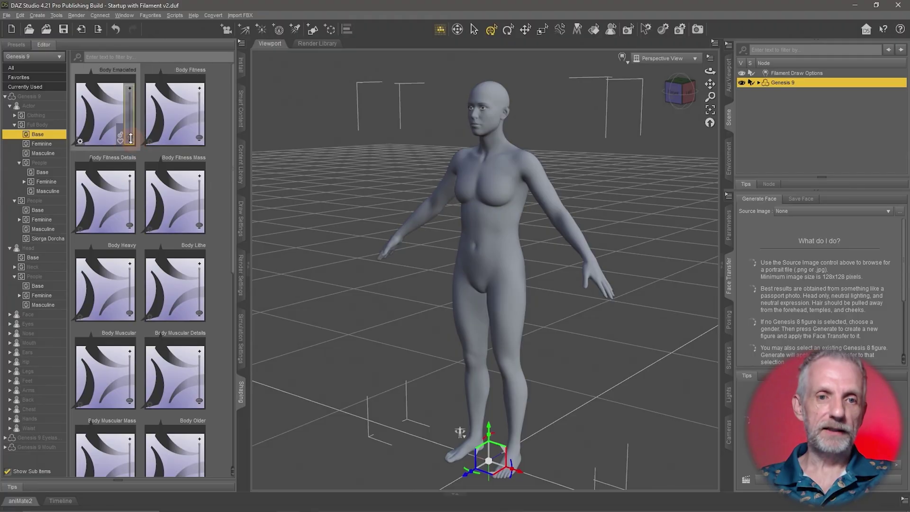
Try Body Emaciated and Body Fitness, set Body Heavy to 80.2%, then list the Feminine morphs
drag(130, 124, 129, 151)
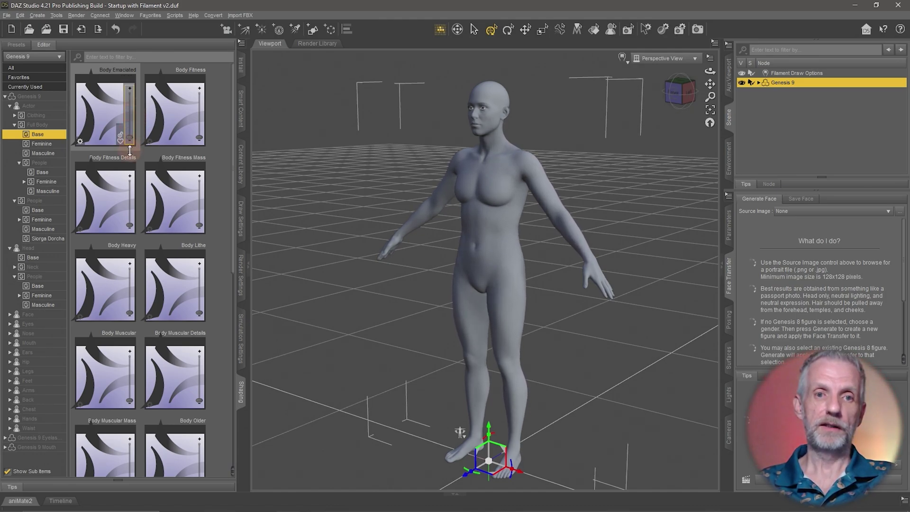
drag(199, 132, 191, 155)
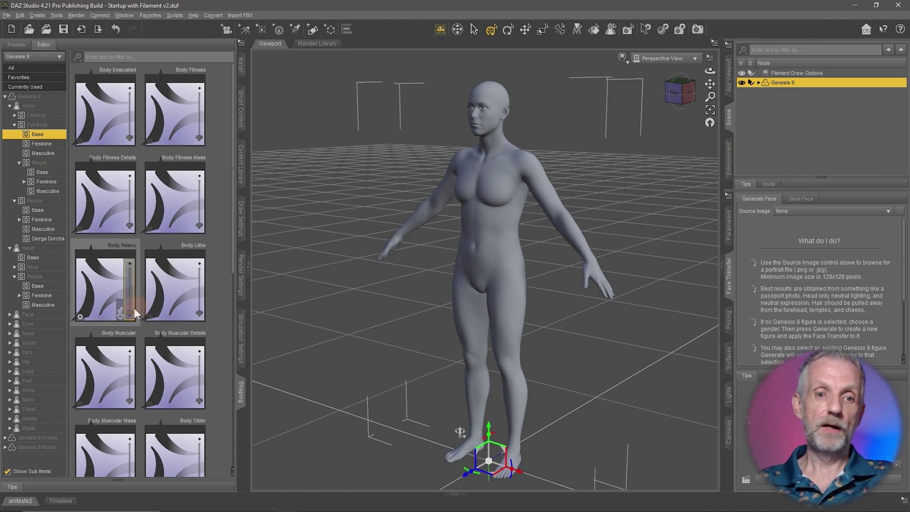
drag(131, 311, 138, 274)
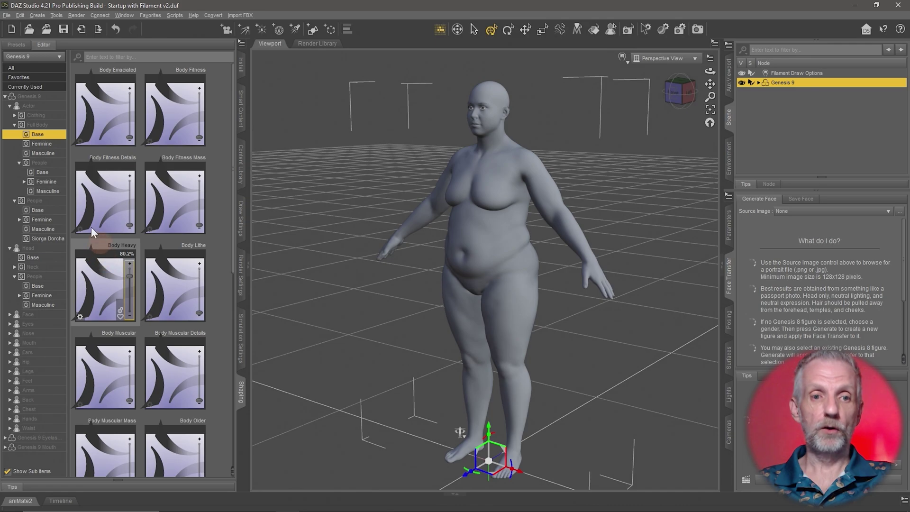
click(56, 144)
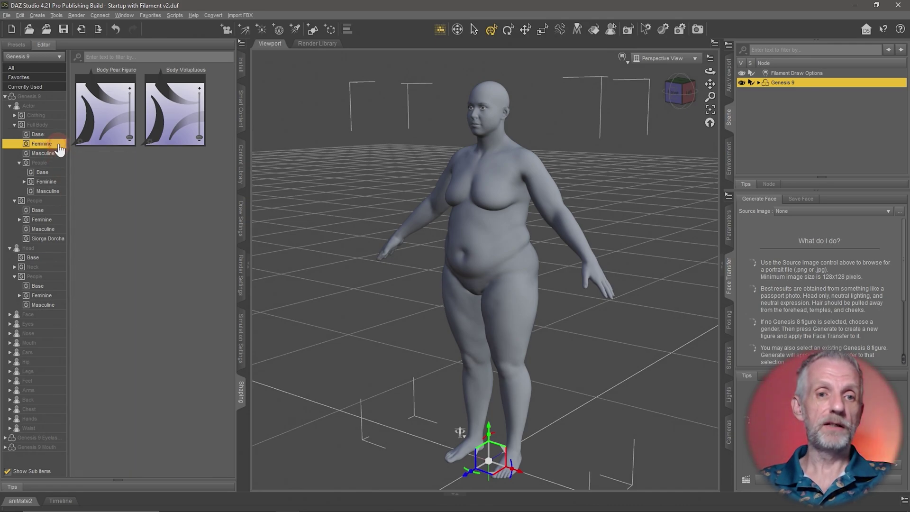
Try the masculine Body Portly and a stockier build morph on the figure
click(56, 154)
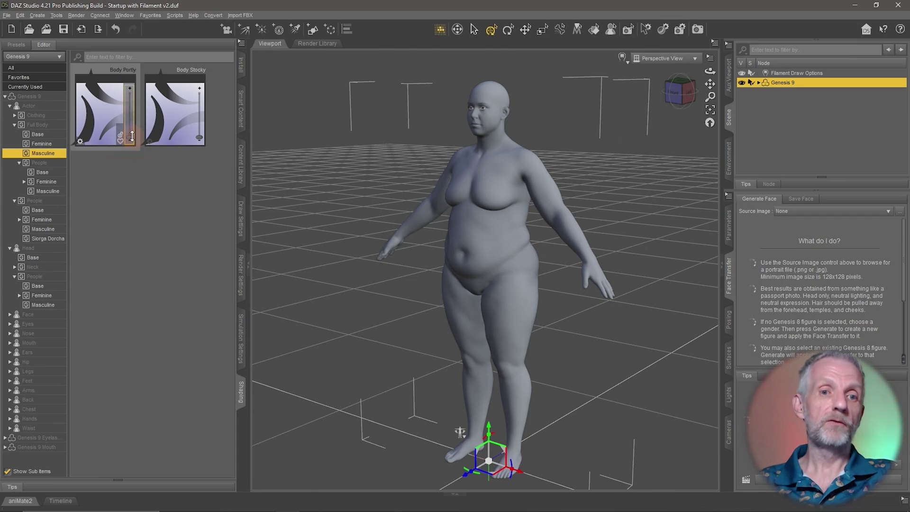
mouse_move(132, 136)
mouse_down()
mouse_move(137, 101)
mouse_move(132, 144)
mouse_up()
mouse_move(200, 140)
mouse_down()
mouse_move(209, 91)
mouse_move(195, 149)
mouse_up()
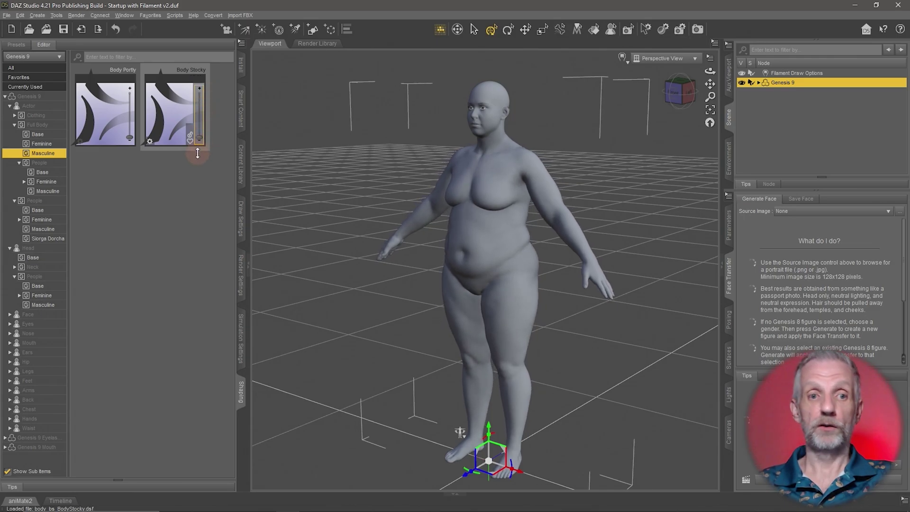
Under Full Body > Feminine, push Body Pear Figure and Body Voluptuous to 100%
click(47, 144)
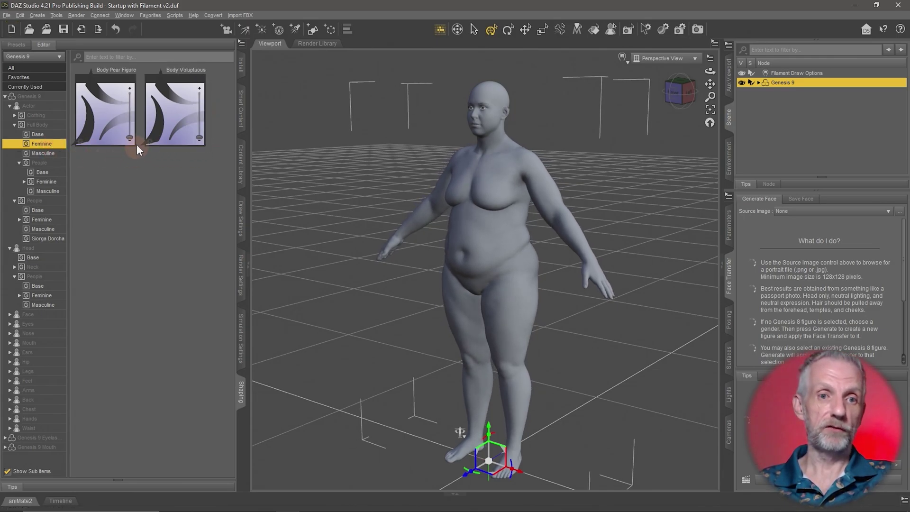
drag(131, 136, 134, 114)
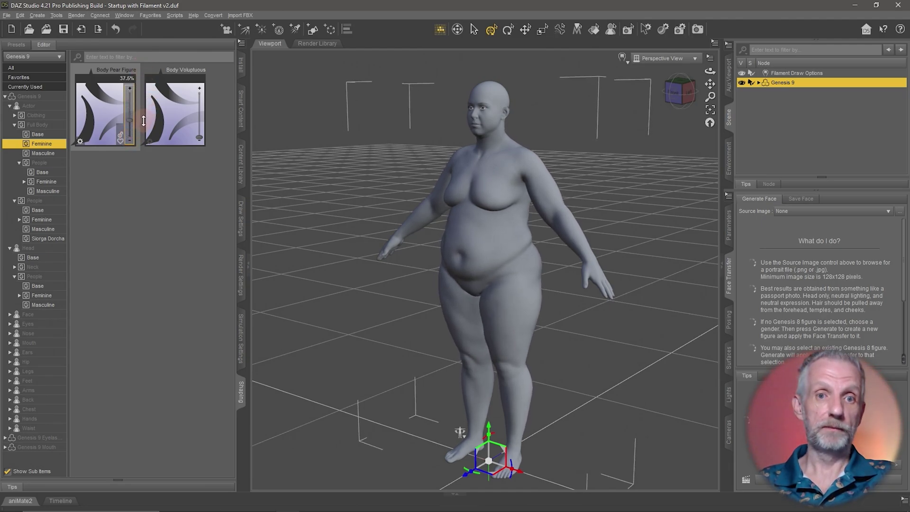
drag(199, 136, 204, 117)
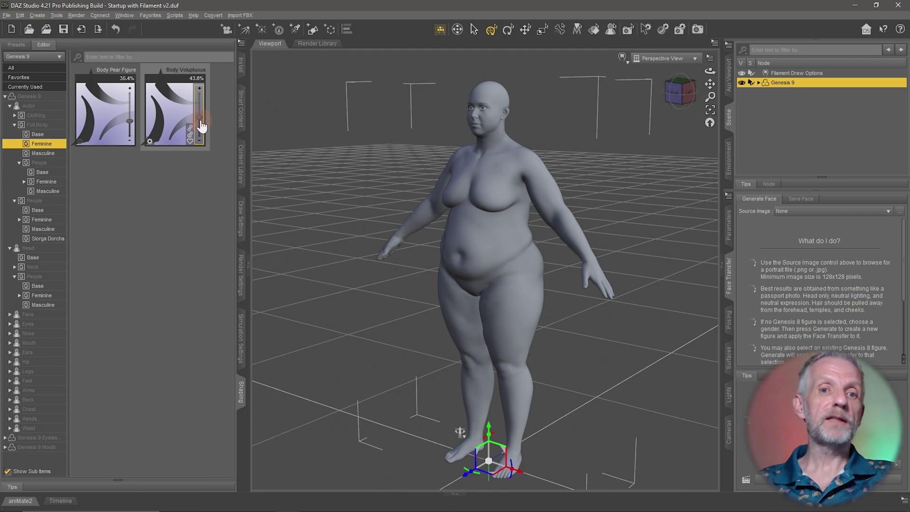
drag(201, 108, 202, 115)
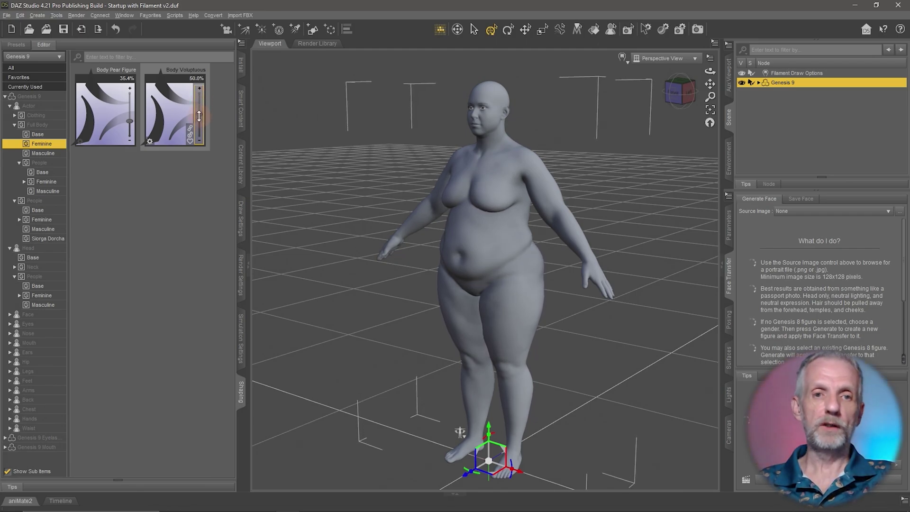
drag(130, 121, 145, 76)
drag(199, 115, 209, 70)
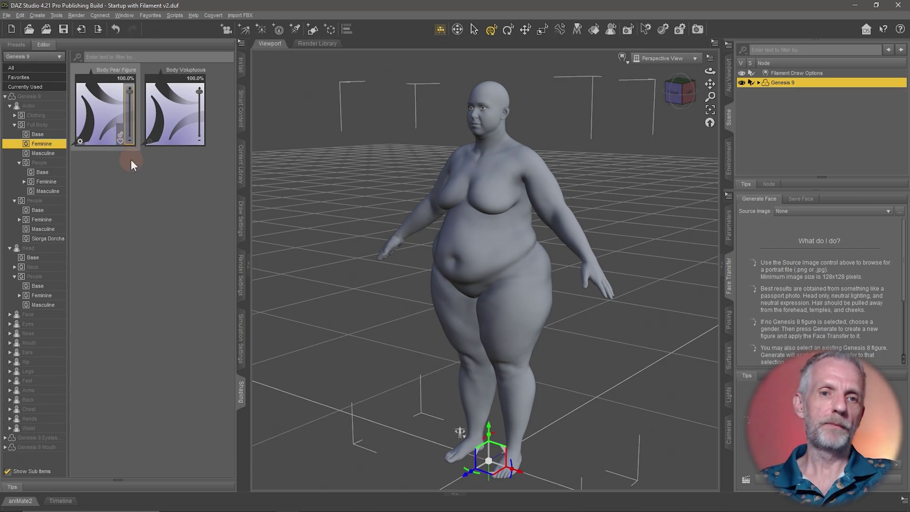
Reset Body Pear Figure and Body Voluptuous back to zero
click(134, 123)
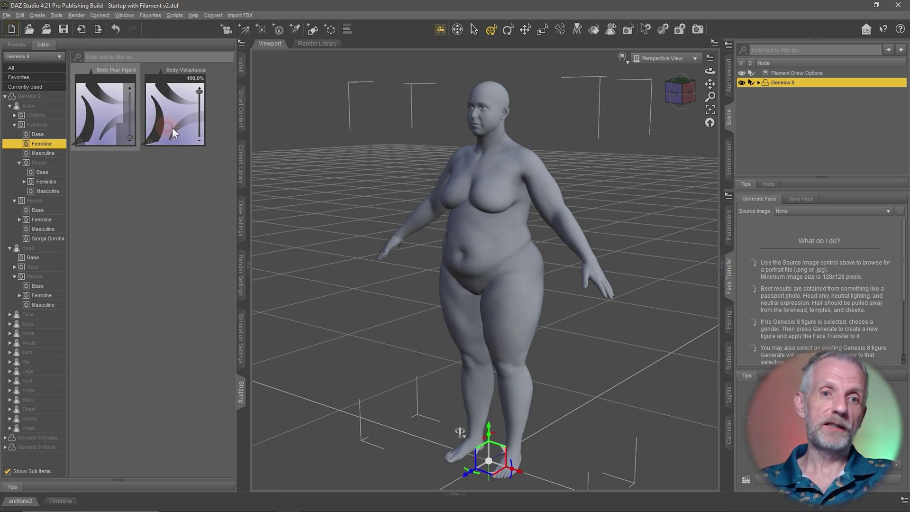
click(200, 130)
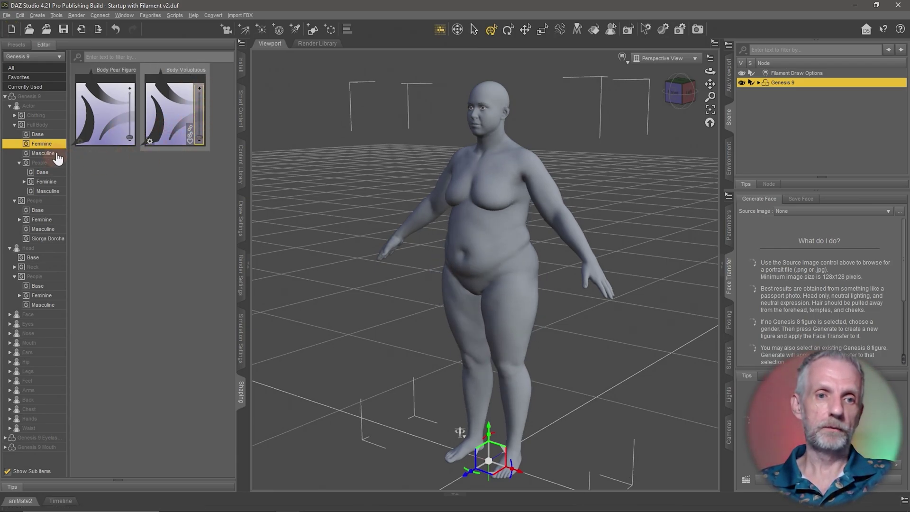
click(45, 134)
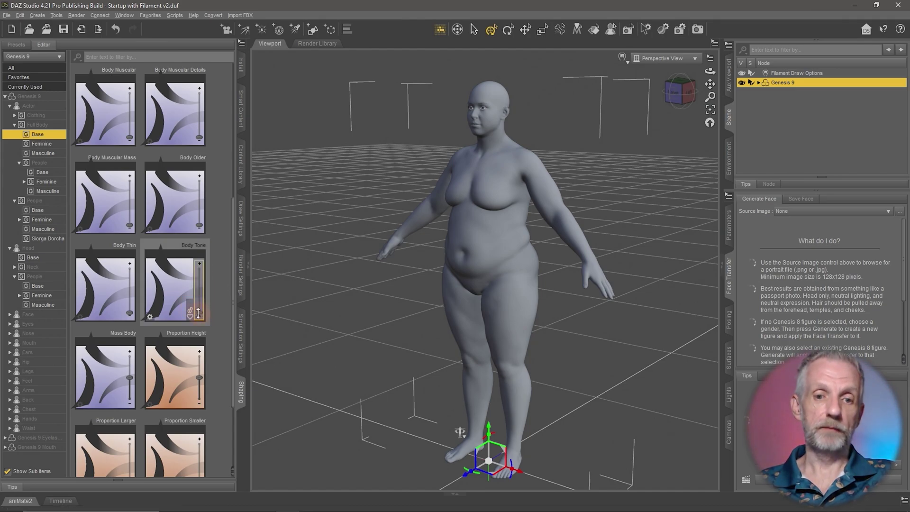
Raise Body Tone to full strength and set Mass Body to a negative amount
mouse_move(200, 316)
mouse_down()
mouse_move(200, 254)
mouse_move(201, 316)
mouse_up()
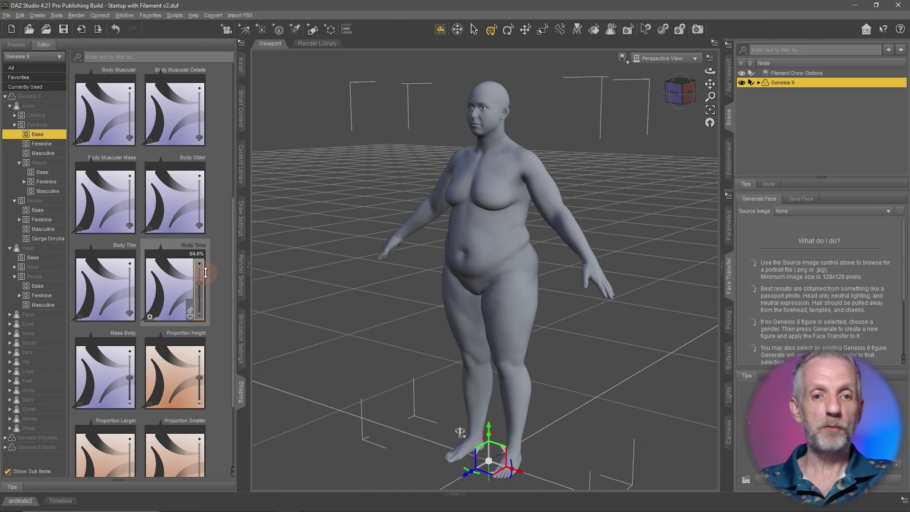
mouse_move(129, 378)
mouse_down()
mouse_move(132, 395)
mouse_move(137, 361)
mouse_move(132, 366)
mouse_up()
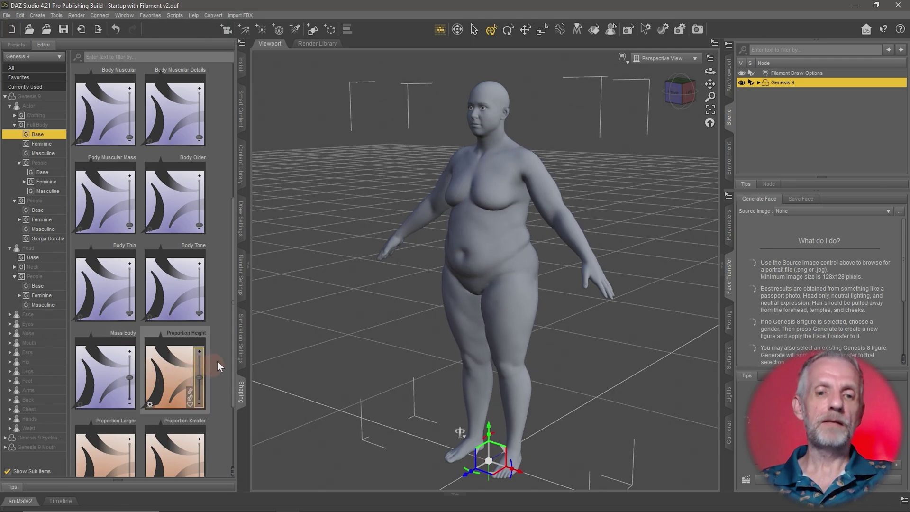
scroll(222, 359, down, 2)
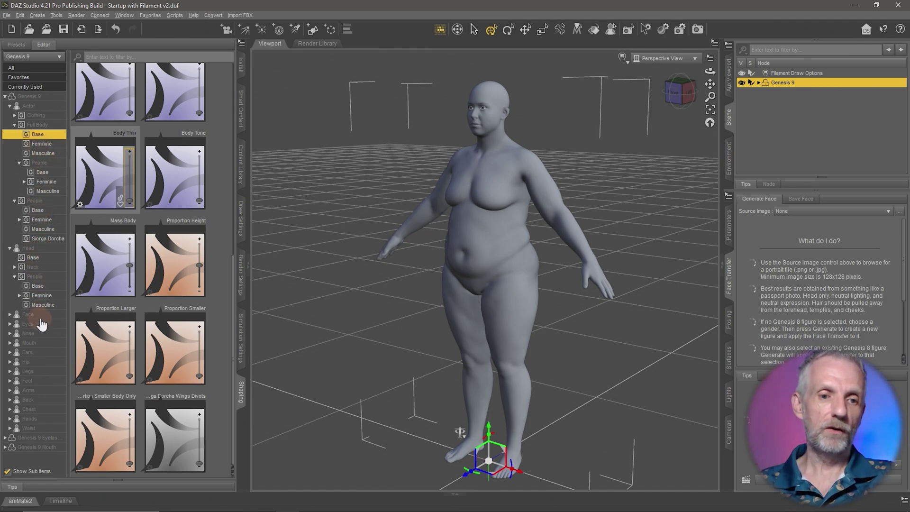
Browse the Head, Face, Eyes, Nose, Mouth and Ears morphs, then show only Currently Used ones
click(44, 249)
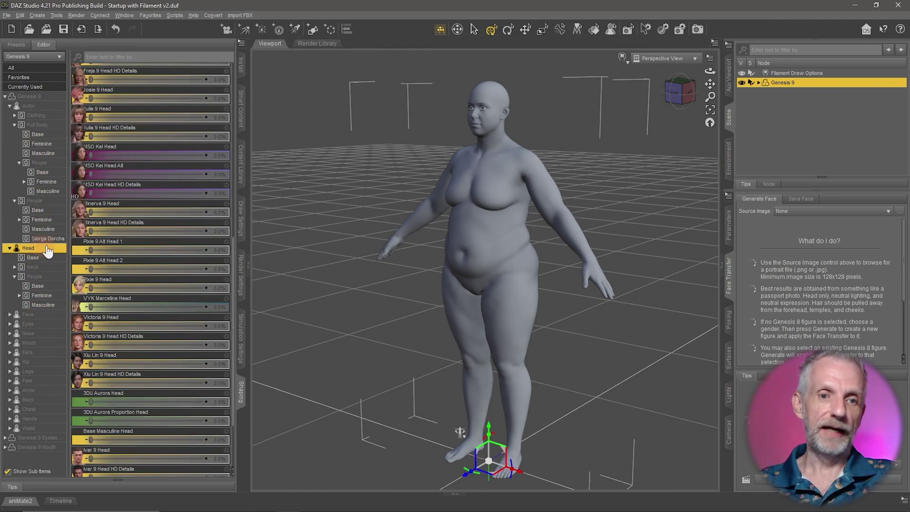
click(58, 316)
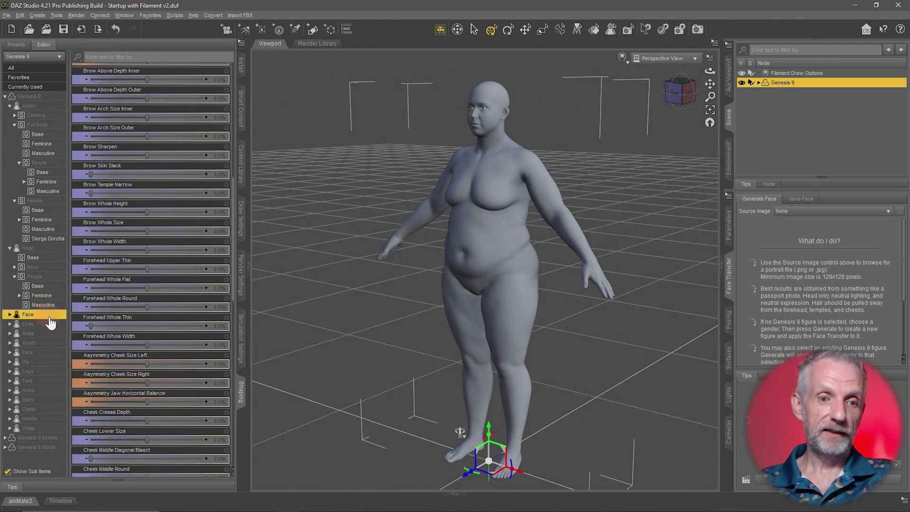
click(50, 324)
click(51, 334)
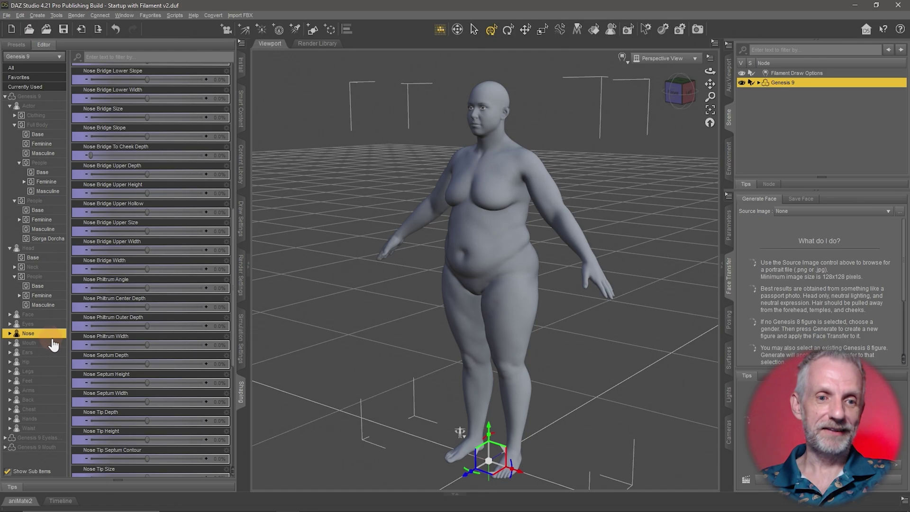
click(52, 342)
click(54, 352)
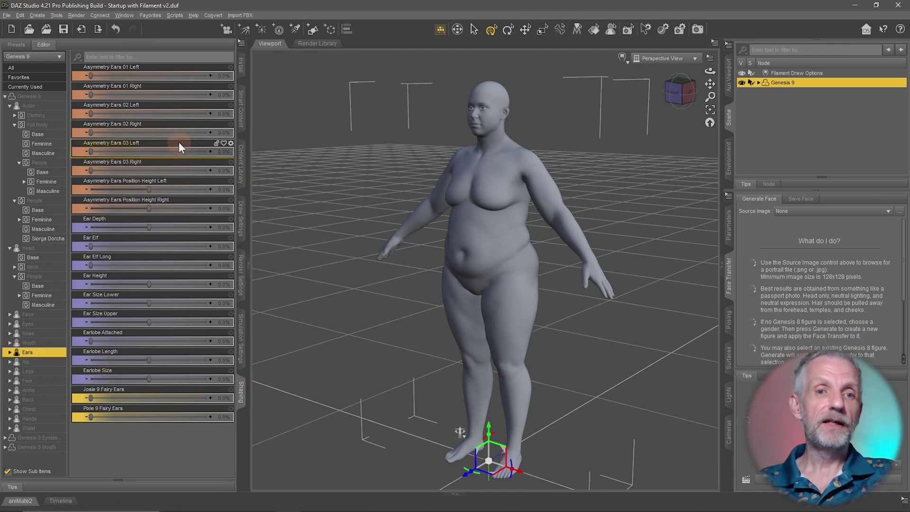
click(47, 88)
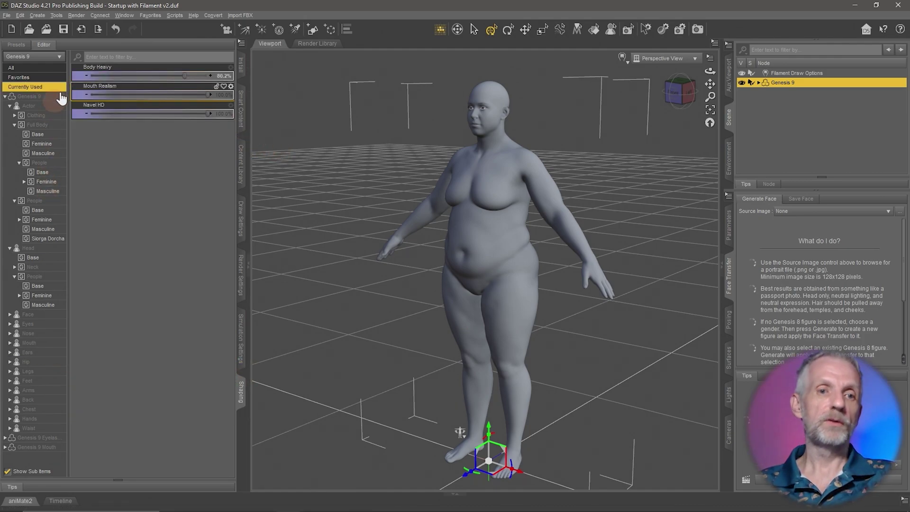
Ease Body Heavy down to 32.0% and return to the Full Body morph list
mouse_move(136, 75)
mouse_down()
mouse_move(121, 76)
mouse_move(192, 76)
mouse_move(130, 75)
mouse_up()
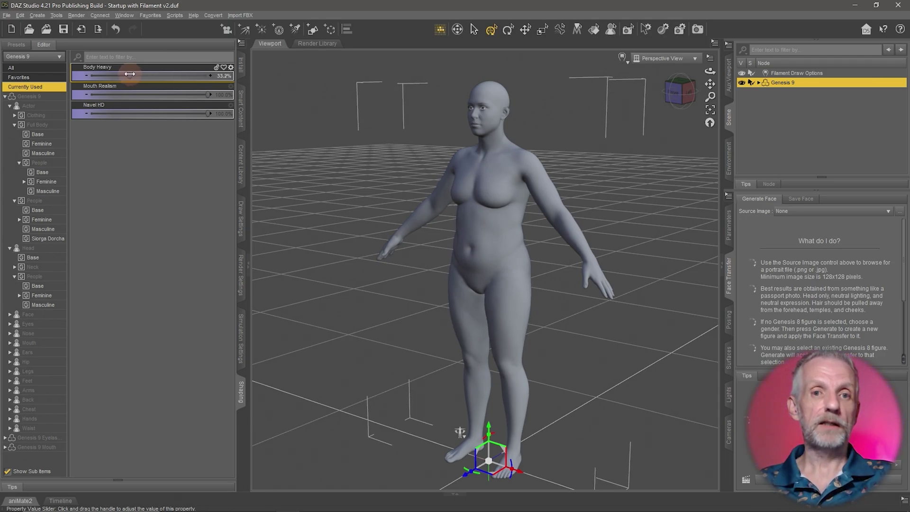
drag(129, 73, 127, 75)
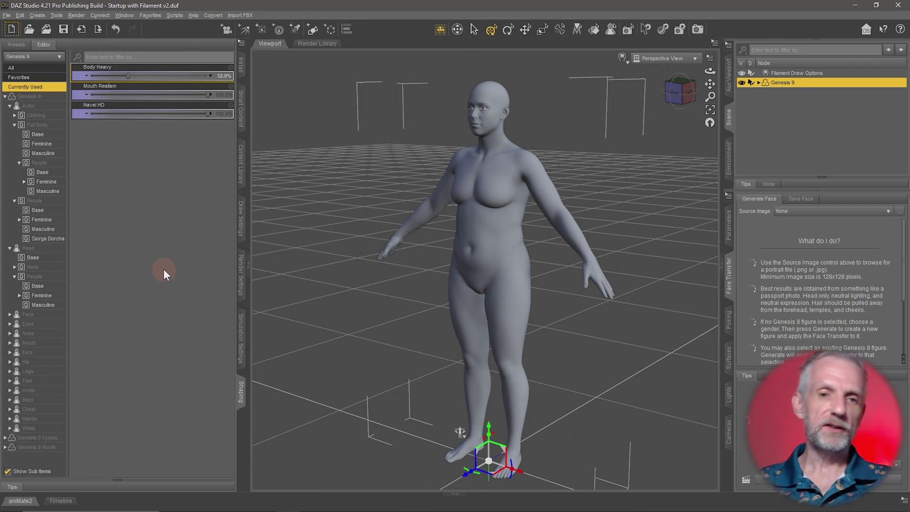
click(58, 126)
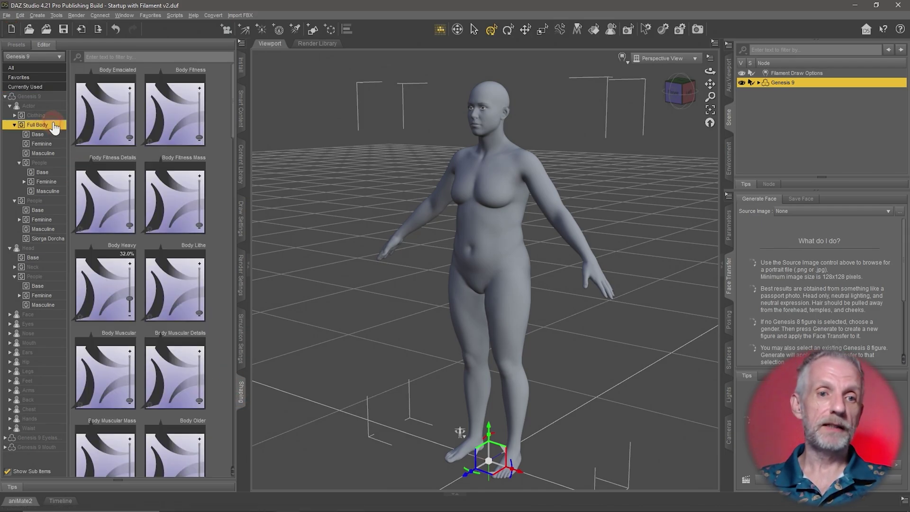
Scroll through the Full Body People character shape thumbnails
click(47, 164)
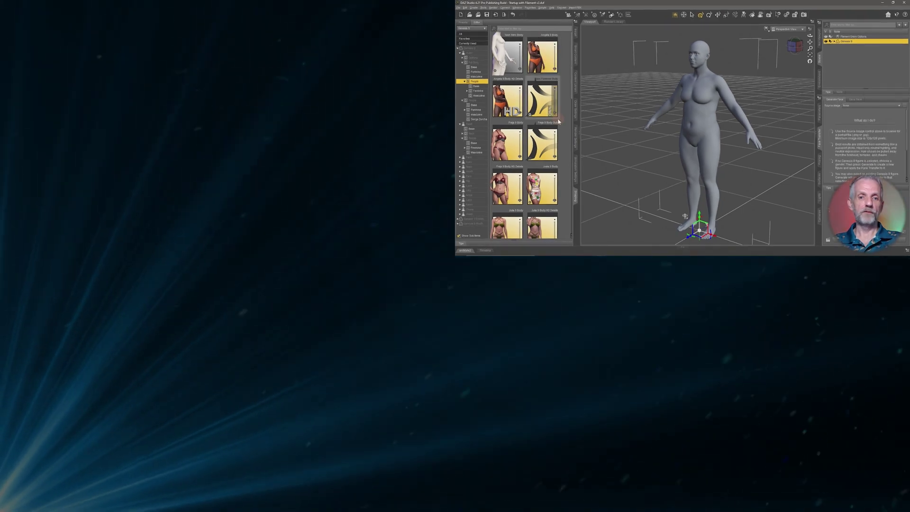
scroll(190, 237, down, 5)
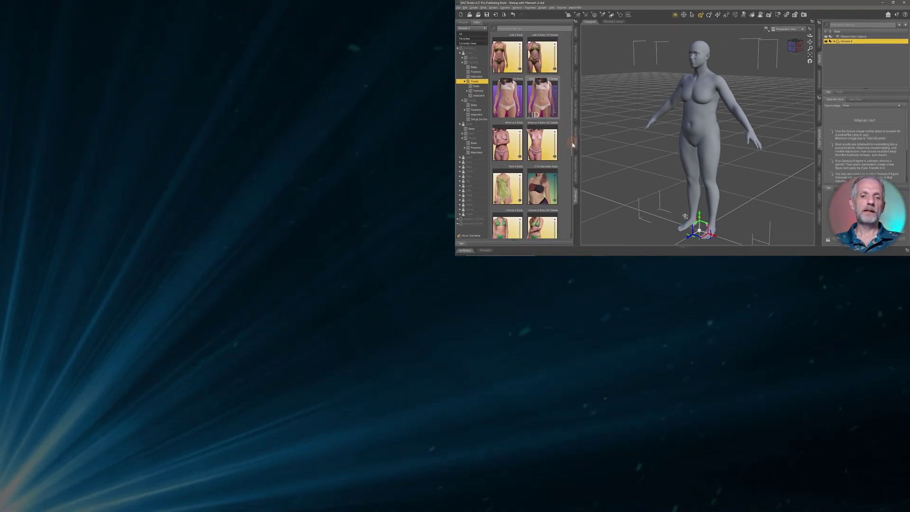
scroll(564, 156, down, 3)
scroll(565, 155, down, 6)
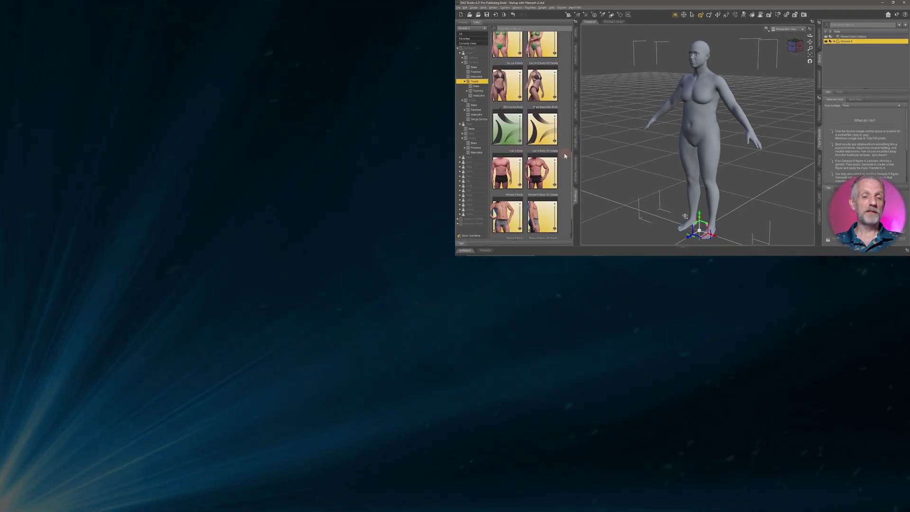